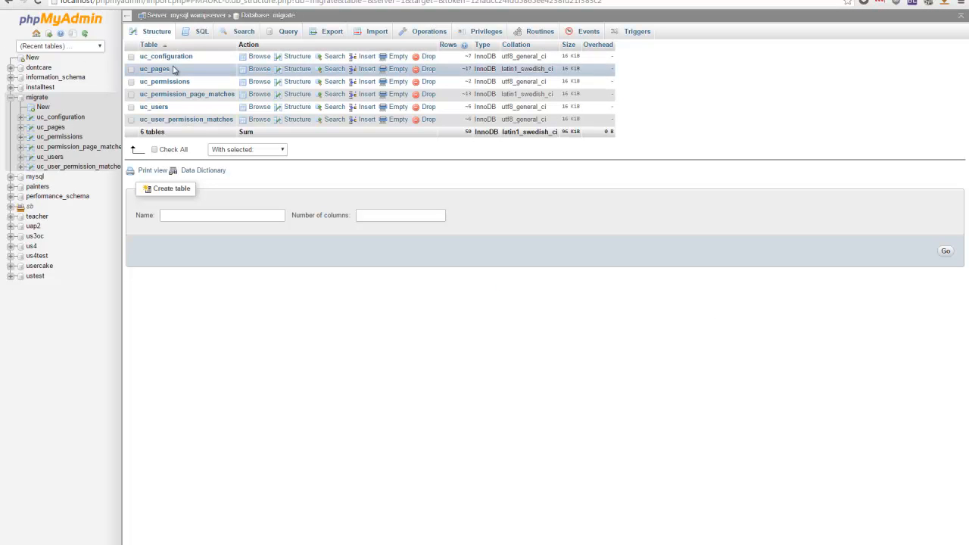
Browse the users table of the us4 database and compare it with the Admin Users page of the UserSpice site.
click(31, 246)
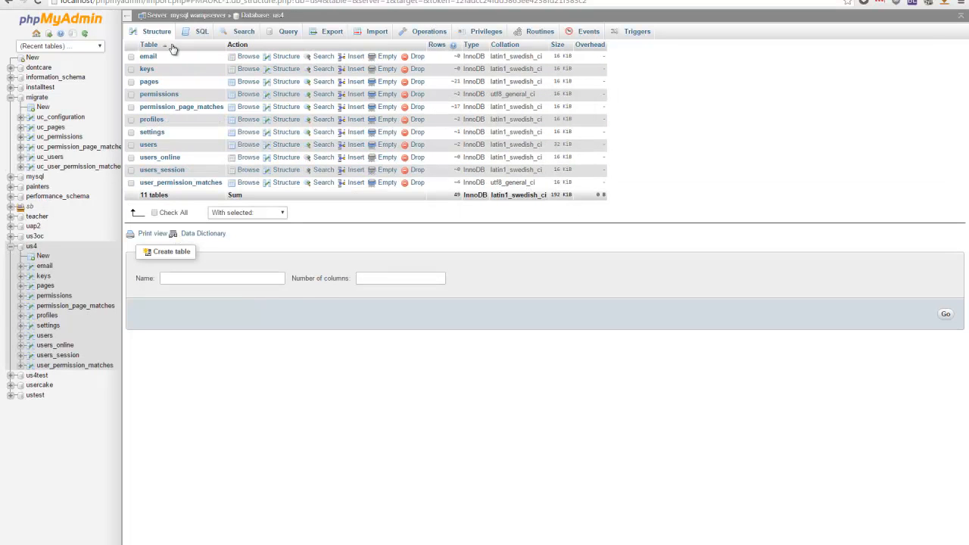
click(148, 144)
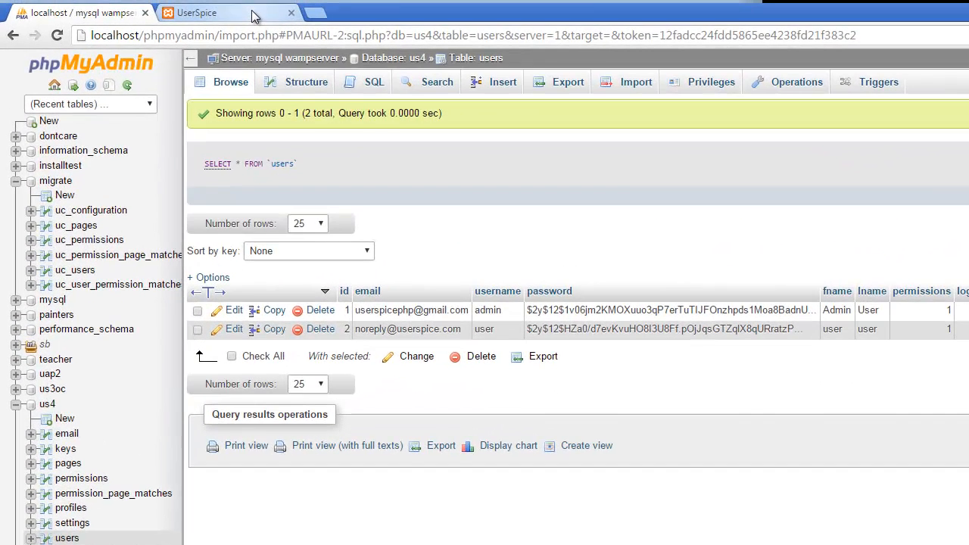
click(253, 14)
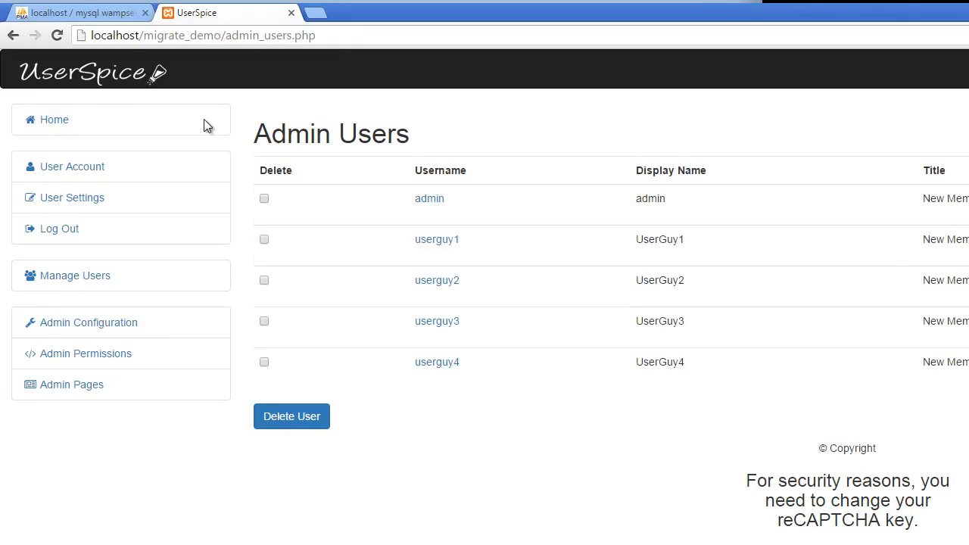
click(83, 13)
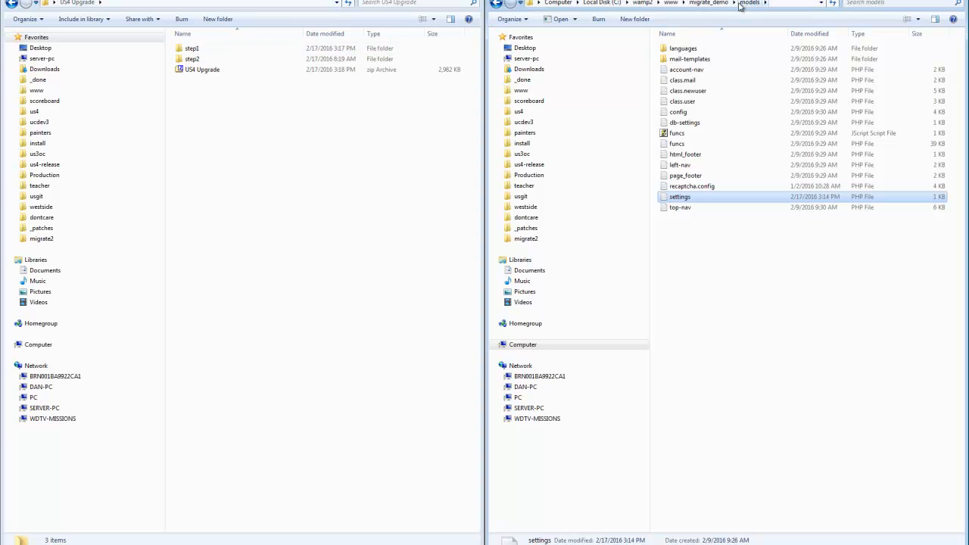
In Windows Explorer, copy the step1 folder from US4 Upgrade into the migrate_demo root folder with TeraCopy.
click(708, 3)
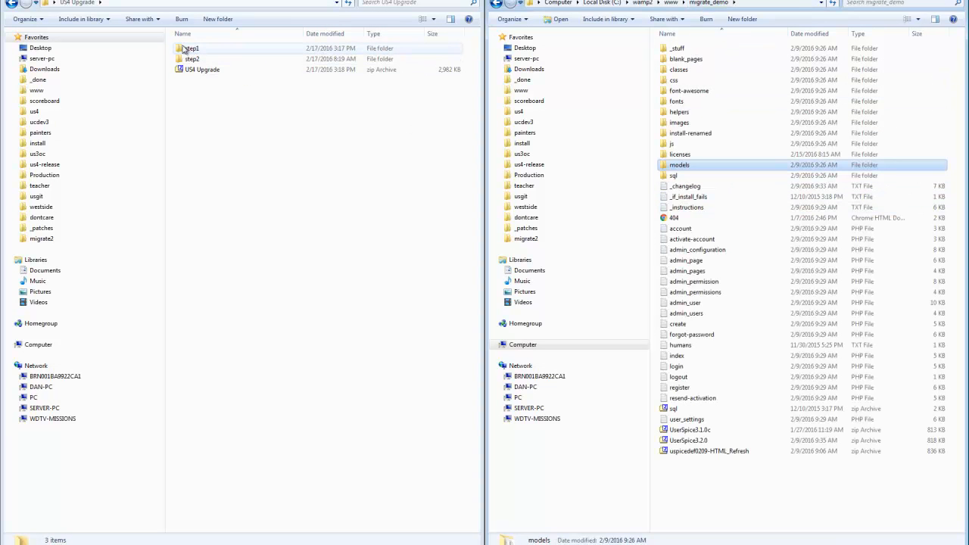
click(188, 48)
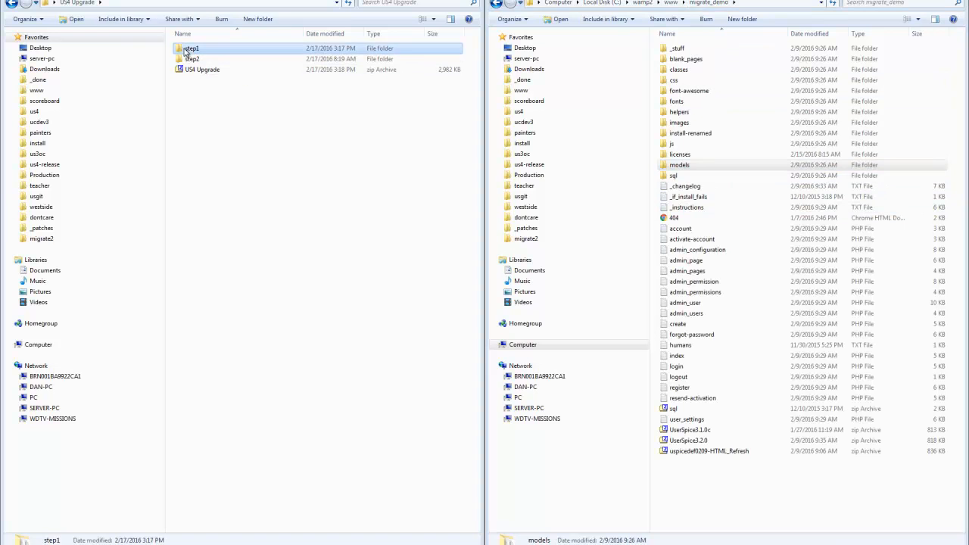
right_click(756, 301)
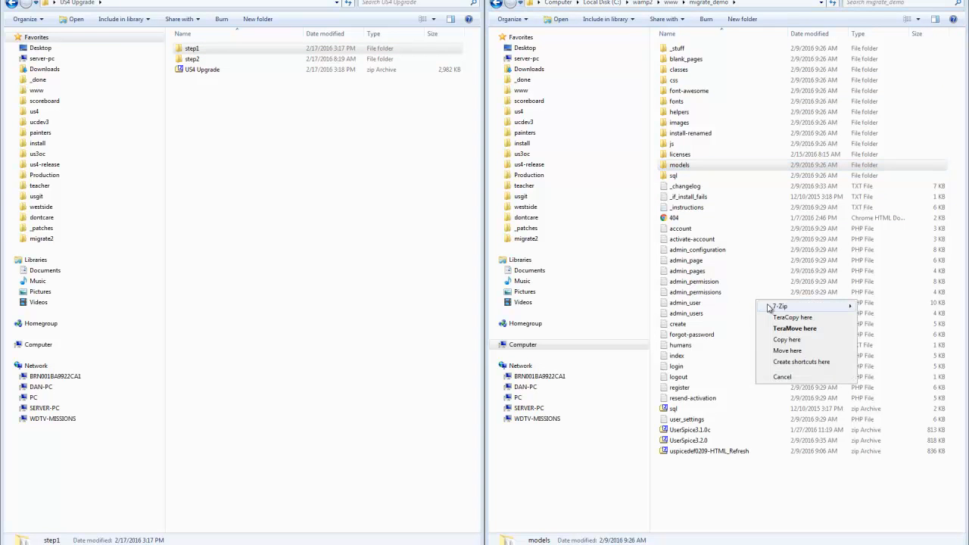
click(781, 317)
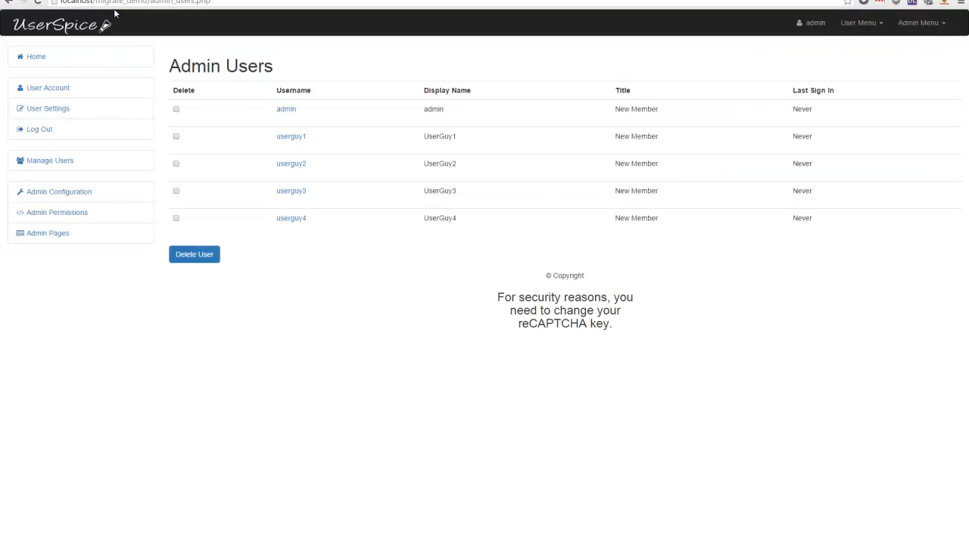
In the browser, load localhost/migrate_demo/step1/ and continue from the migration welcome page to the database settings.
drag(149, 2, 211, 1)
text(step1/)
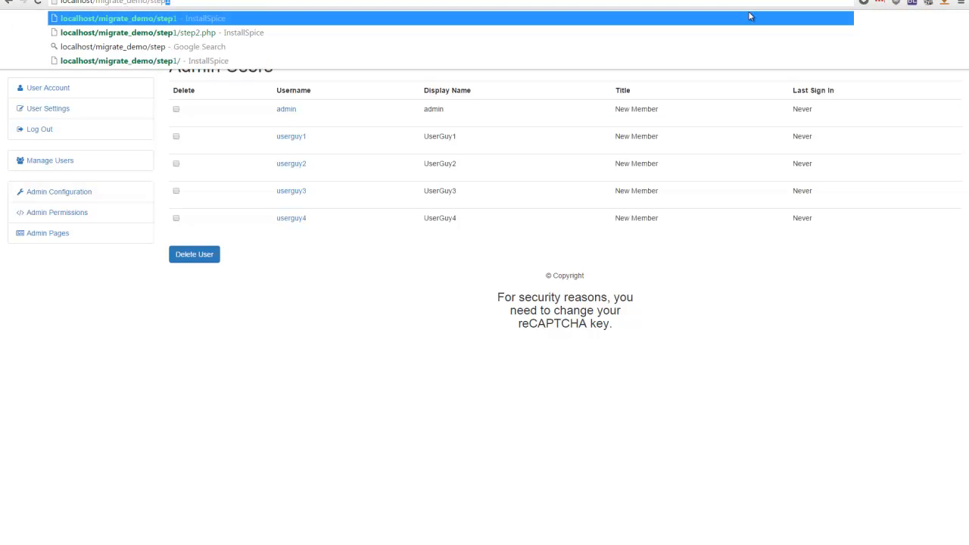
key(Return)
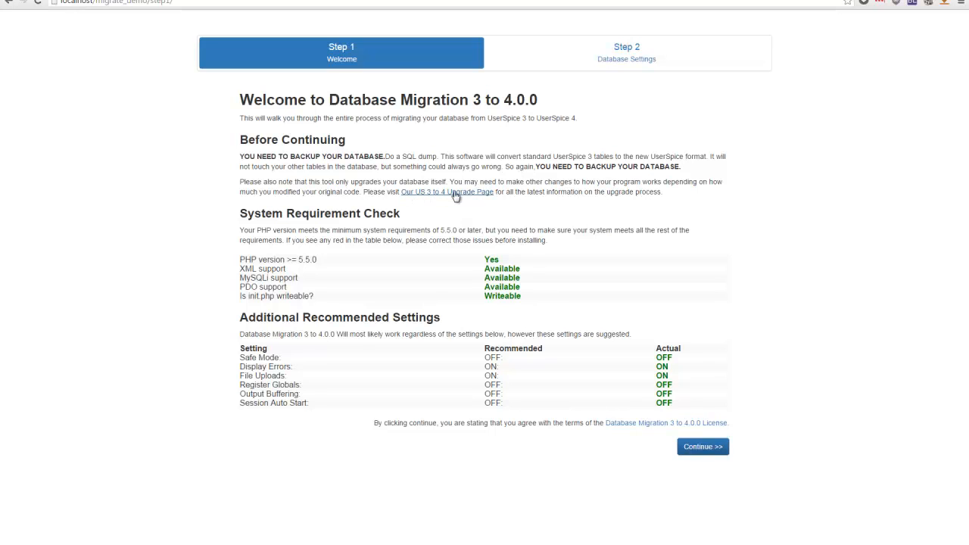
click(695, 448)
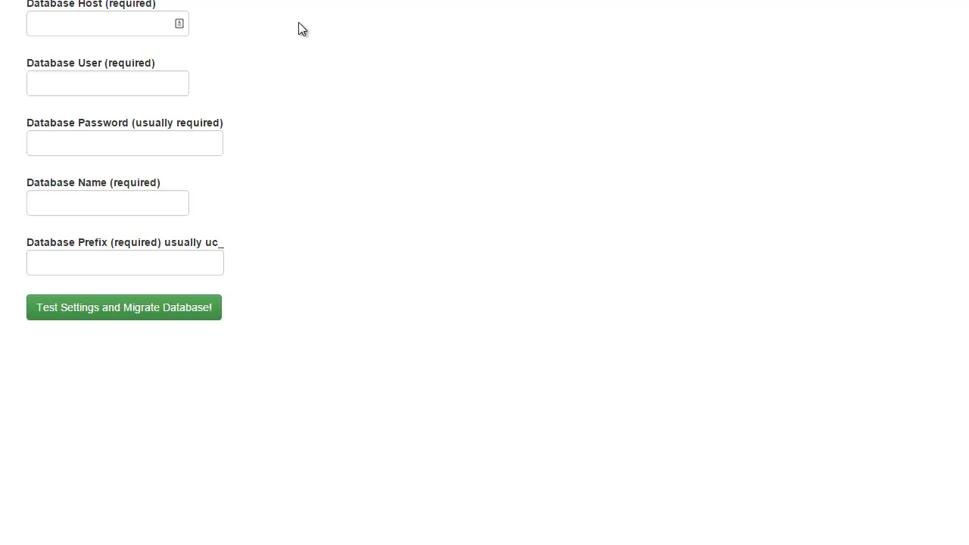
Set the database host to 127.0.0.1 and the database user to root, leaving the password blank.
click(151, 23)
text(127.0.0.1)
click(133, 46)
click(102, 88)
text(root)
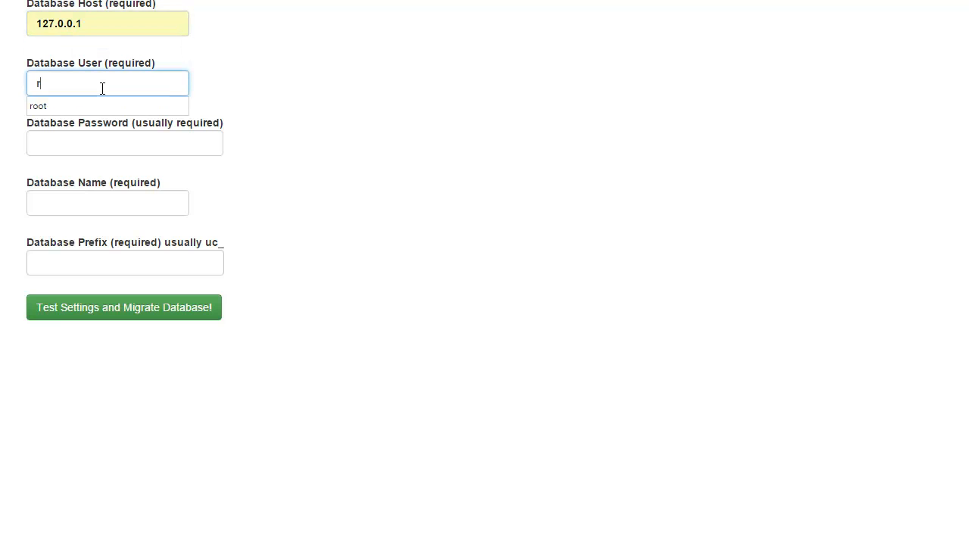
key(Tab)
key(Tab)
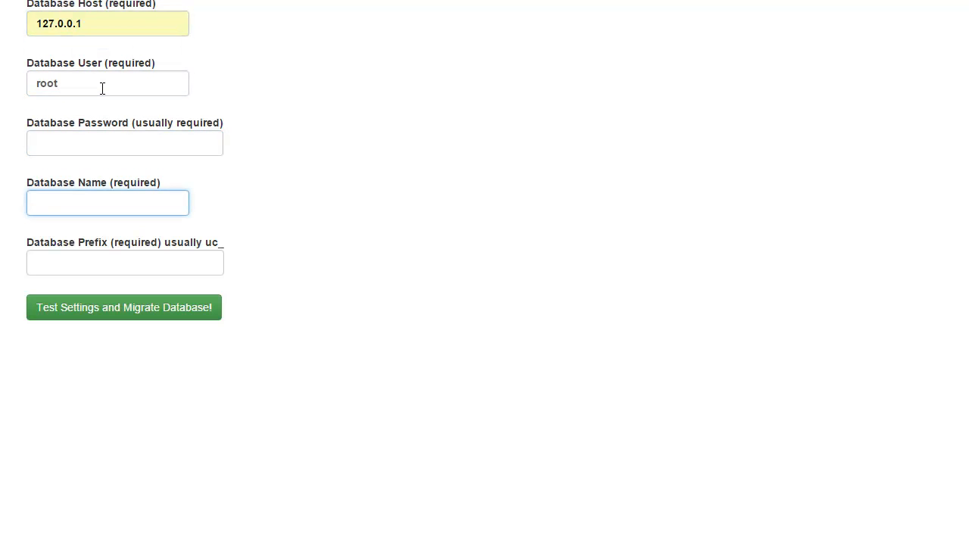
Enter migrate as the database name and uc_ as the prefix, and run the database migration.
text(migrate)
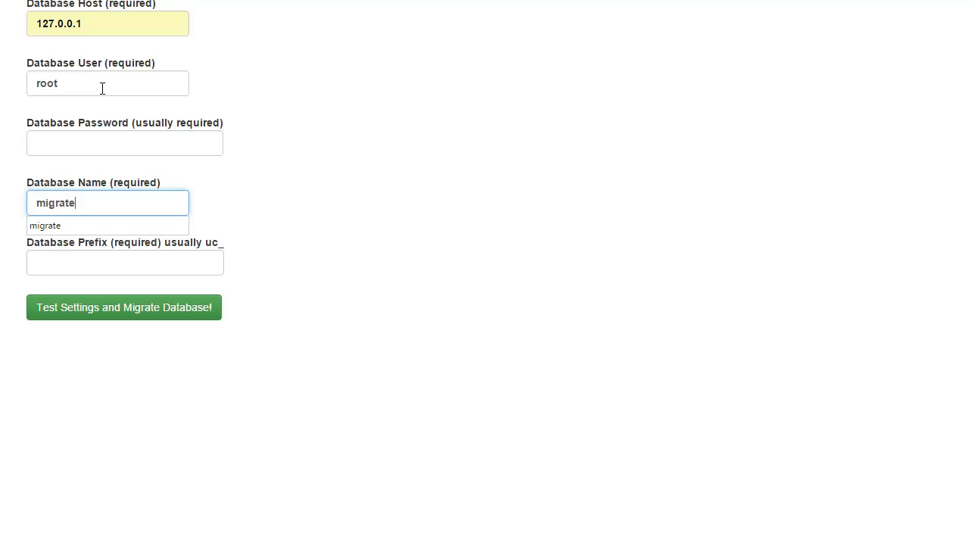
key(Tab)
text(uc_)
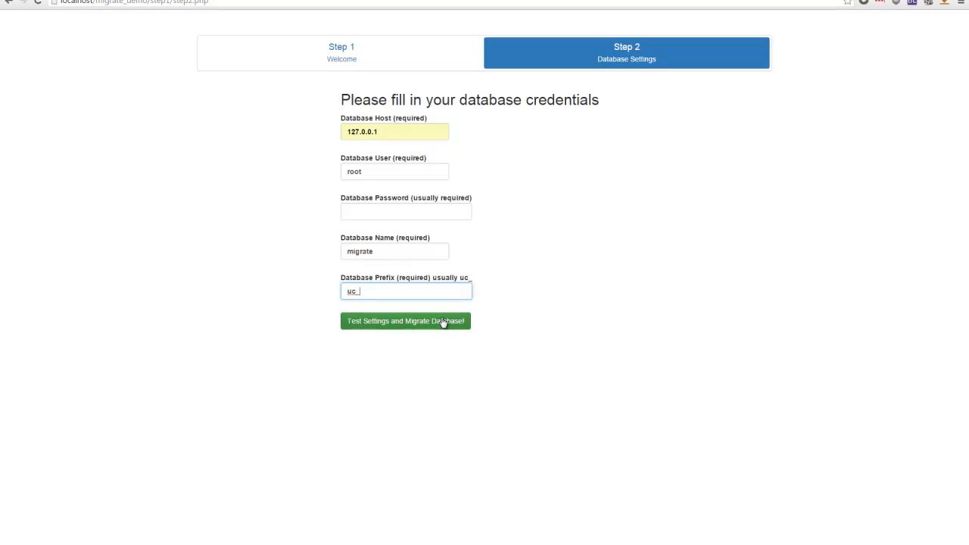
click(443, 323)
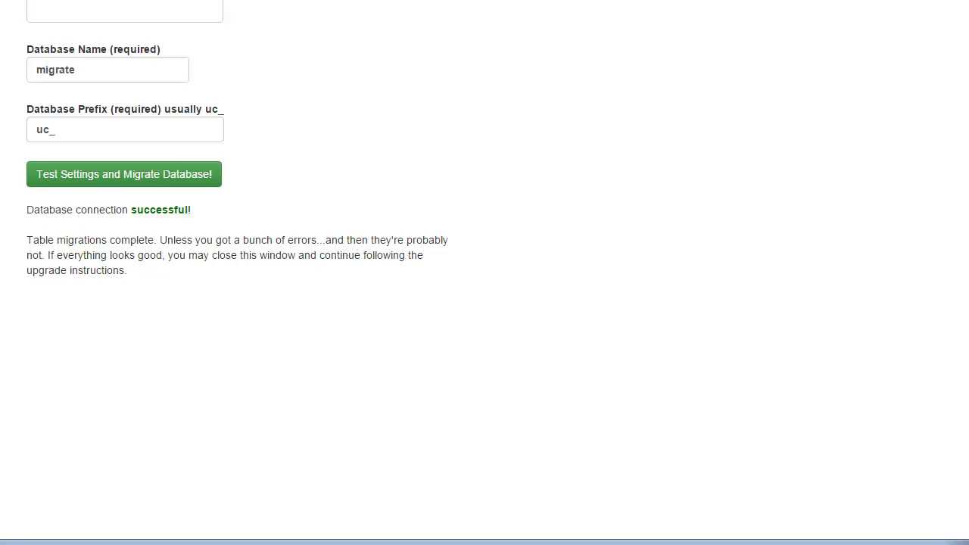
Load the root page of the migrate_demo site to check how it behaves with the migrated database.
drag(74, 36, 544, 49)
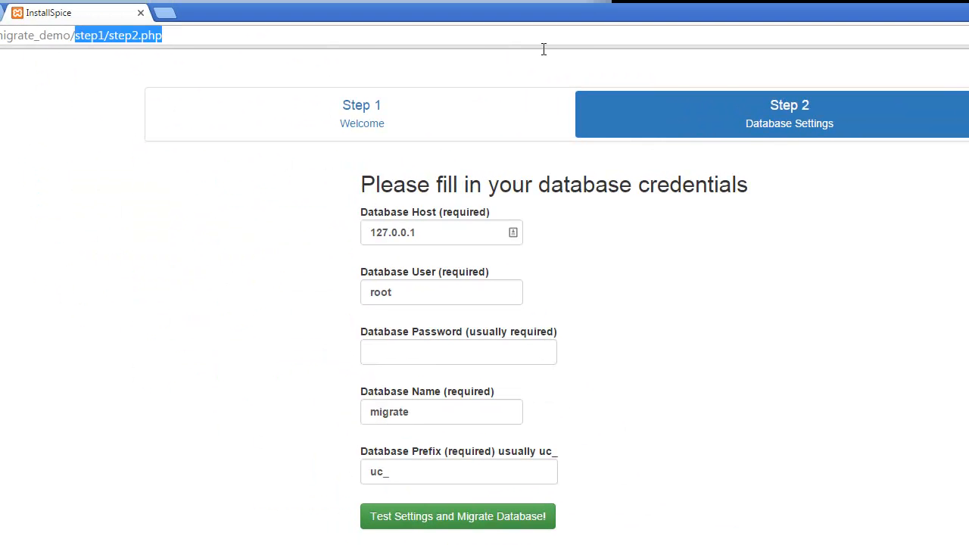
key(BackSpace)
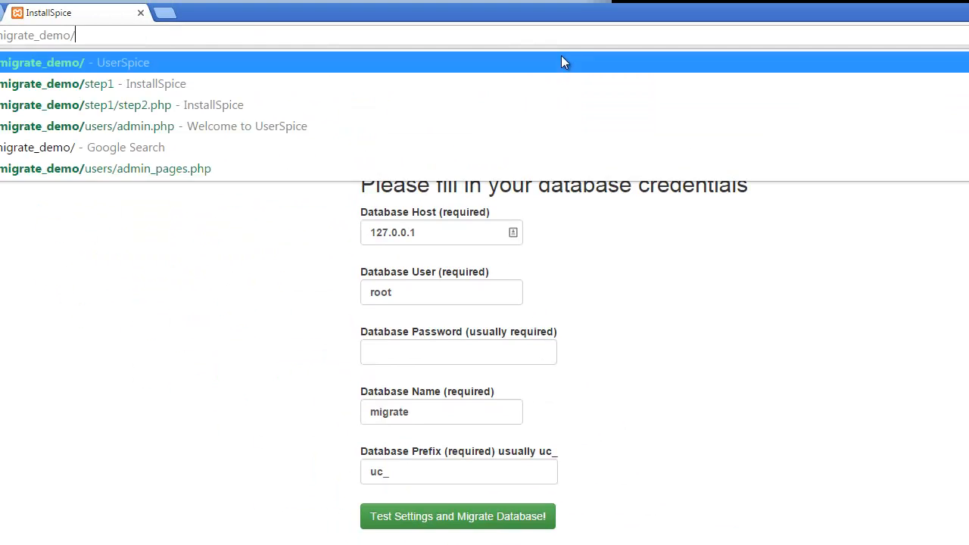
key(Return)
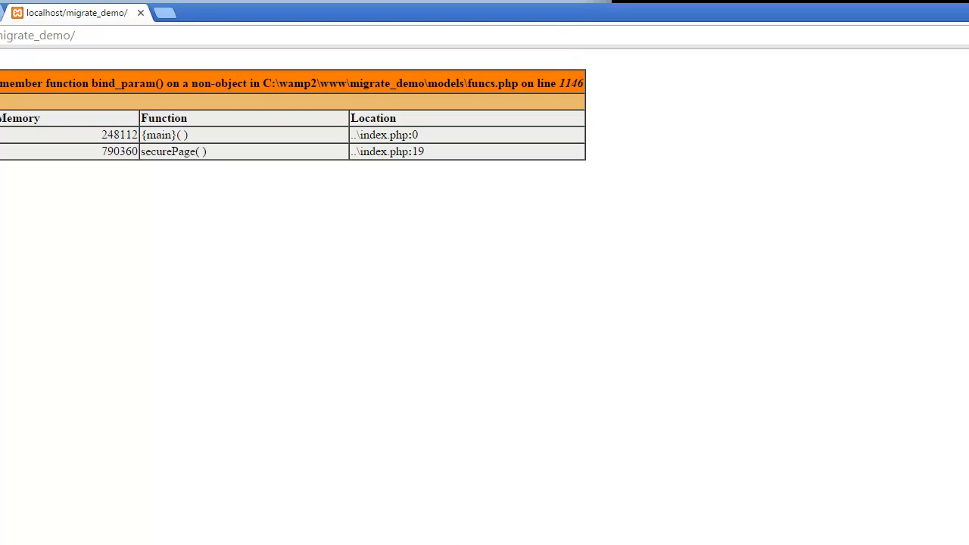
Switch to Windows Explorer, open the step2 folder of US4 Upgrade and select all of its contents.
key(alt+Tab)
key(alt+Tab)
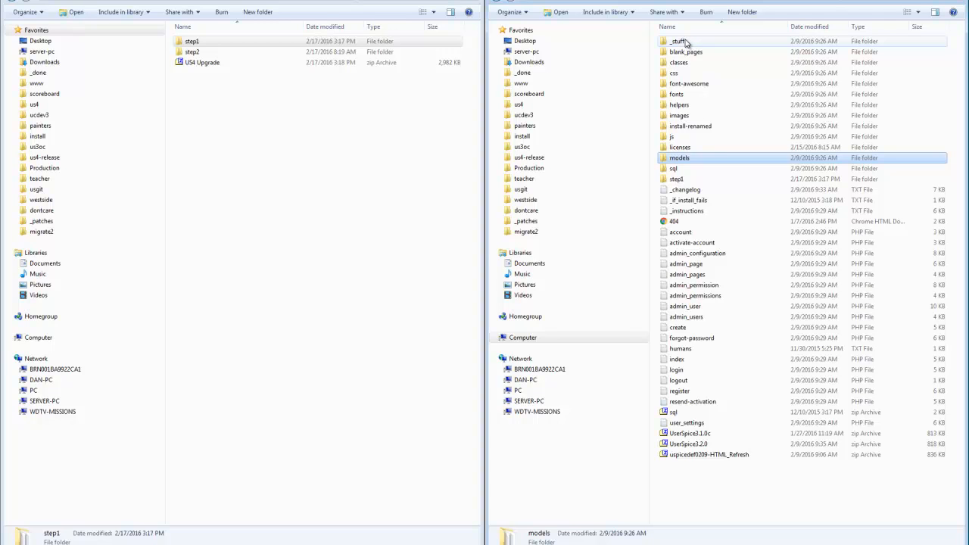
double_click(191, 61)
double_click(193, 42)
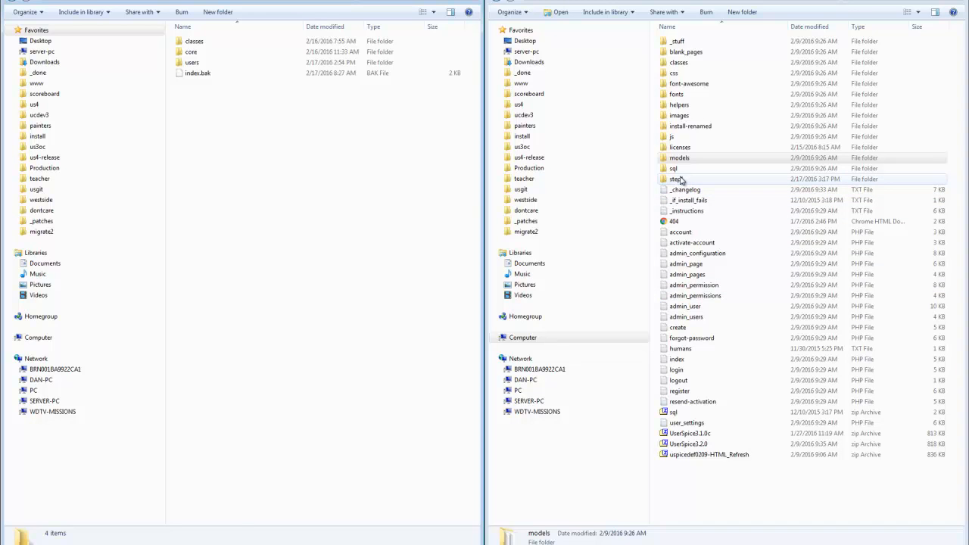
key(ctrl+a)
Delete all the old files and folders in the migrate_demo folder, moving them to the Recycle Bin.
click(714, 159)
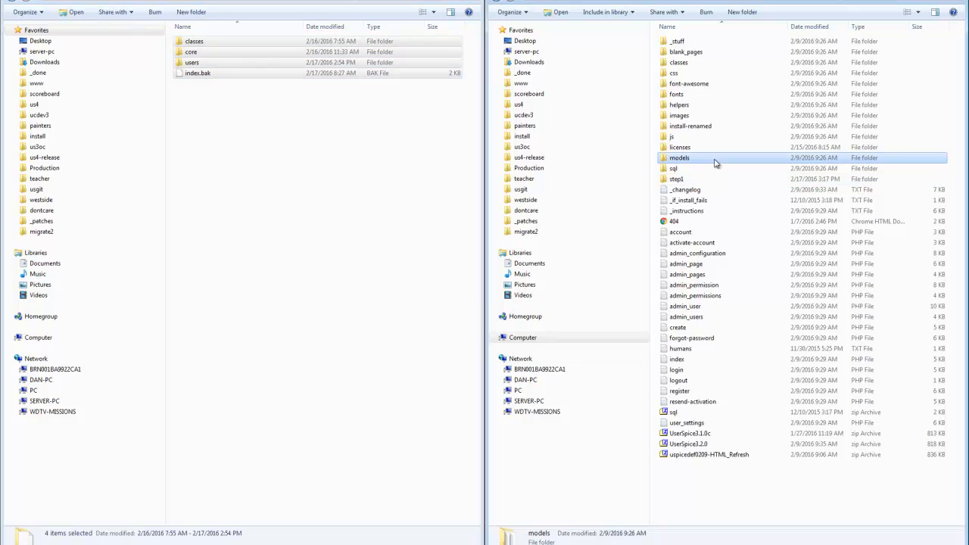
click(715, 160)
click(686, 94)
click(675, 40)
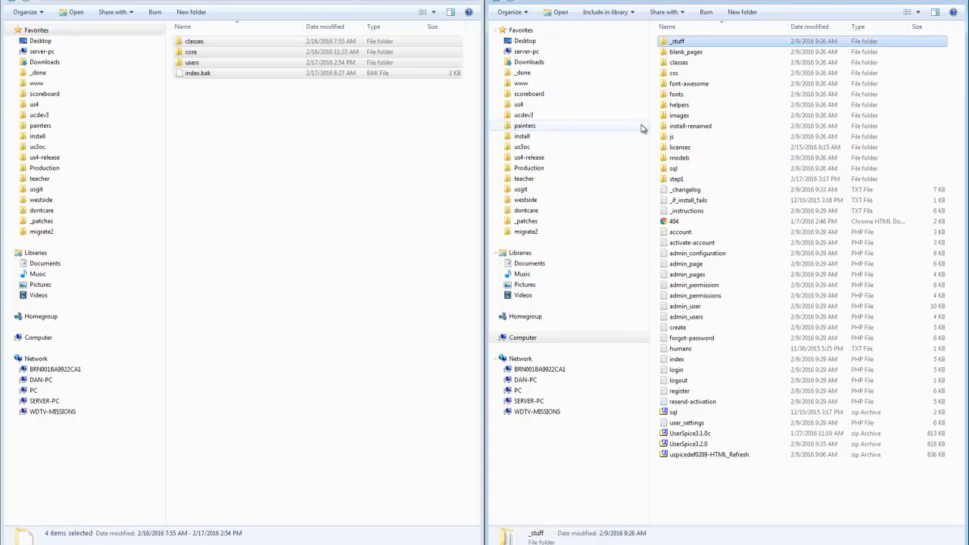
shift+click(679, 455)
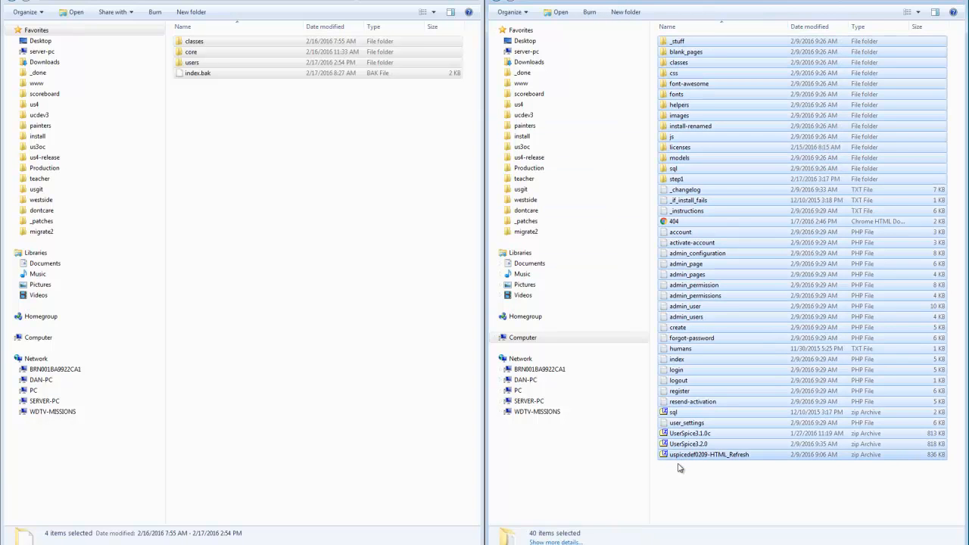
key(Delete)
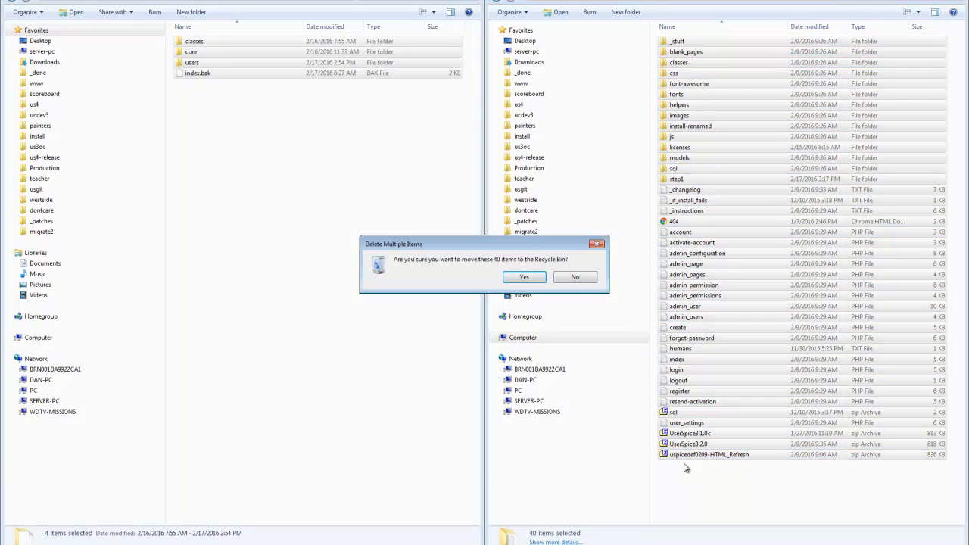
click(524, 277)
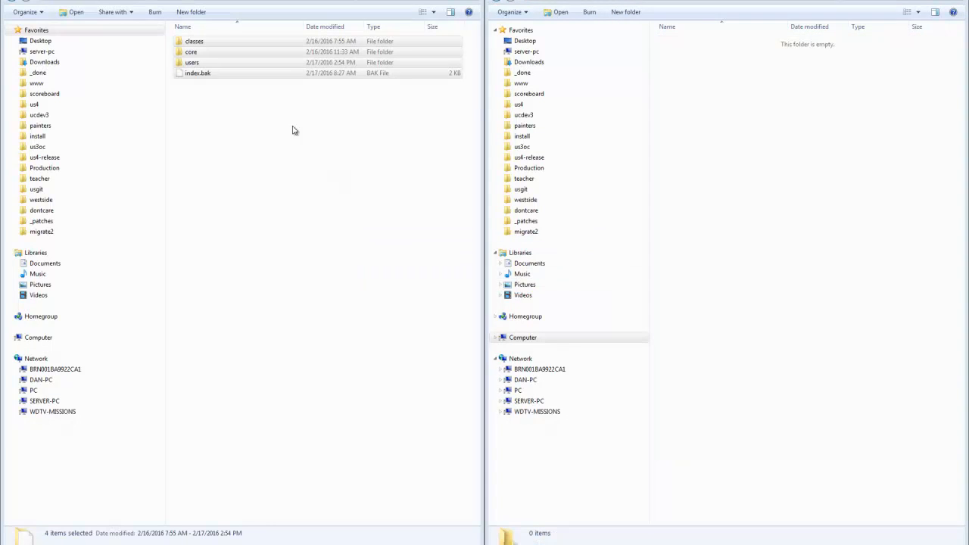
right_click(792, 173)
mouse_move(806, 172)
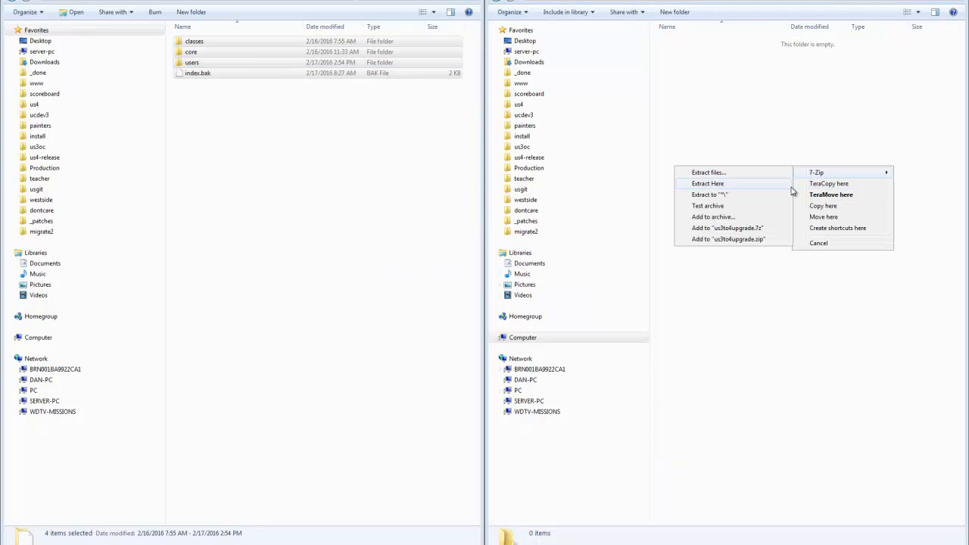
click(756, 129)
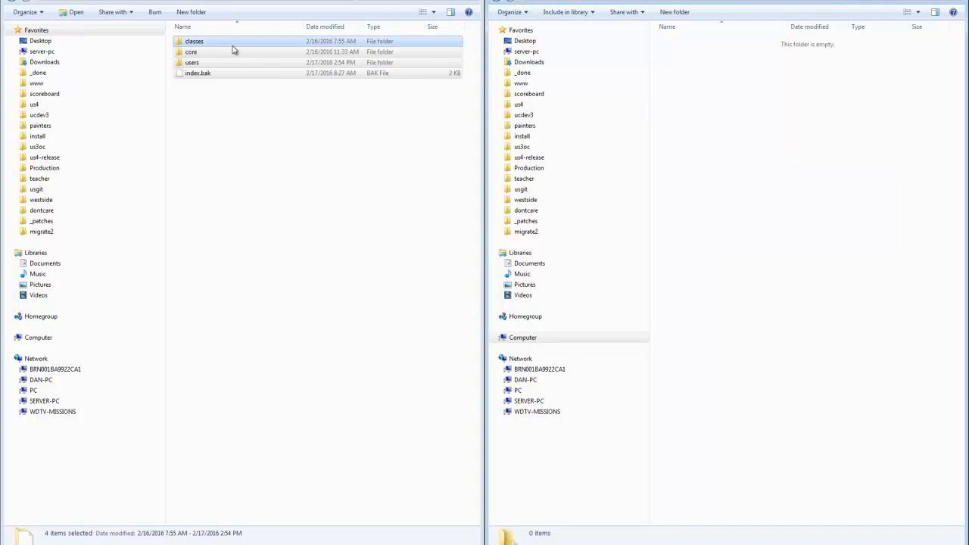
click(522, 72)
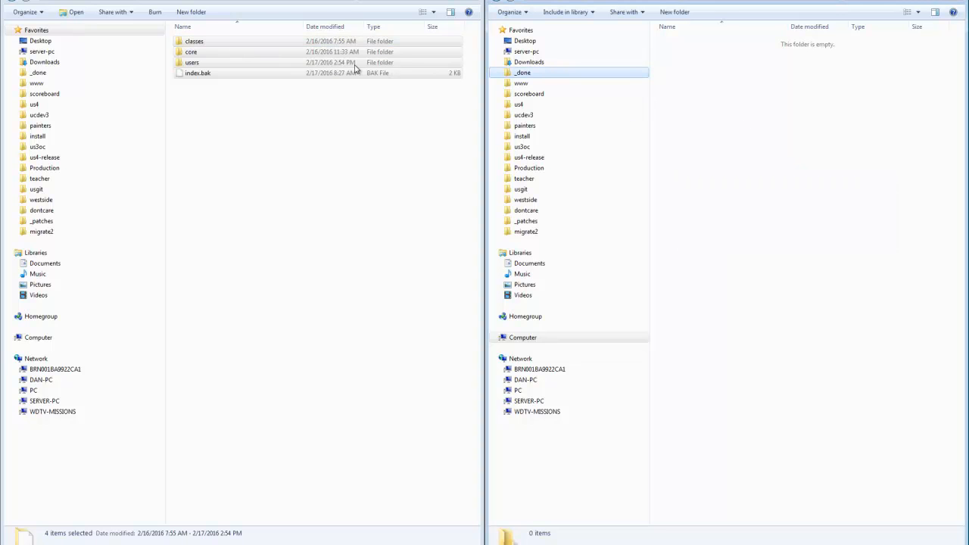
drag(319, 63, 524, 82)
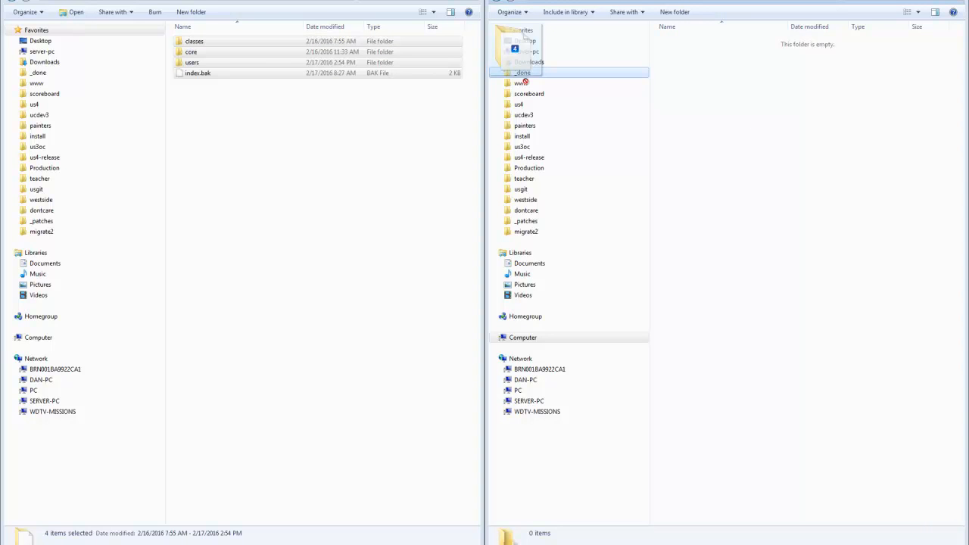
click(318, 152)
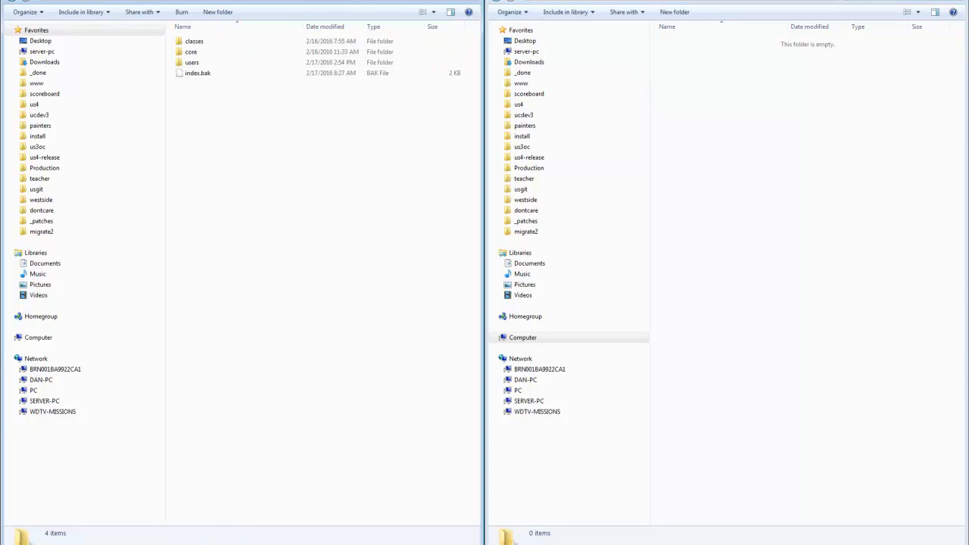
Copy the classes, core and users folders and index.bak from step2 into the empty migrate_demo folder.
click(272, 74)
key(ctrl+a)
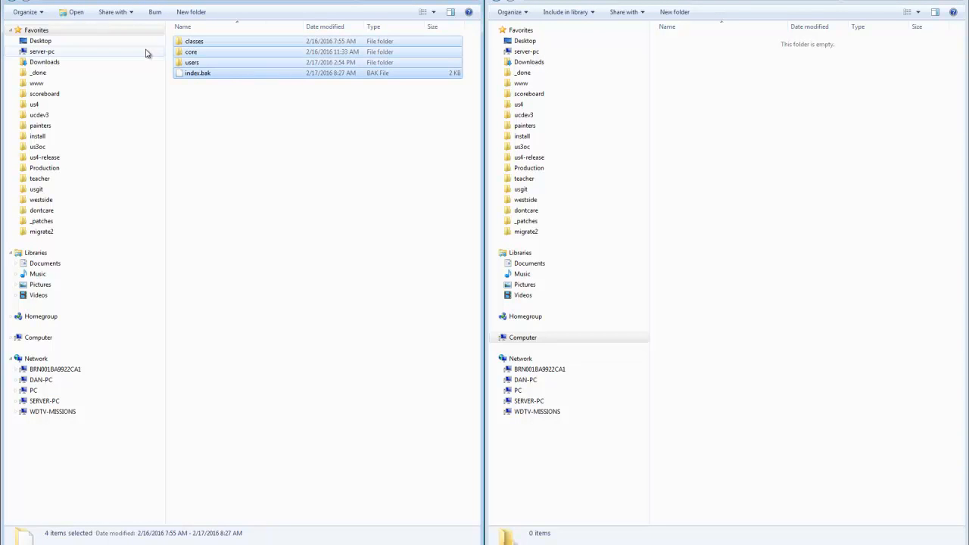
drag(443, 71, 808, 101)
click(825, 119)
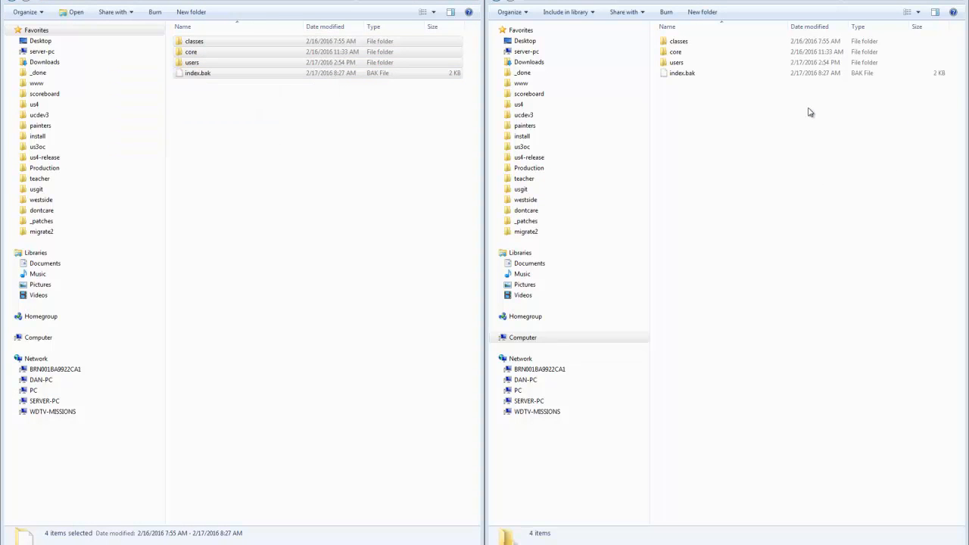
Rename index.bak in the migrate_demo folder to index.php and accept the change of file extension.
right_click(690, 73)
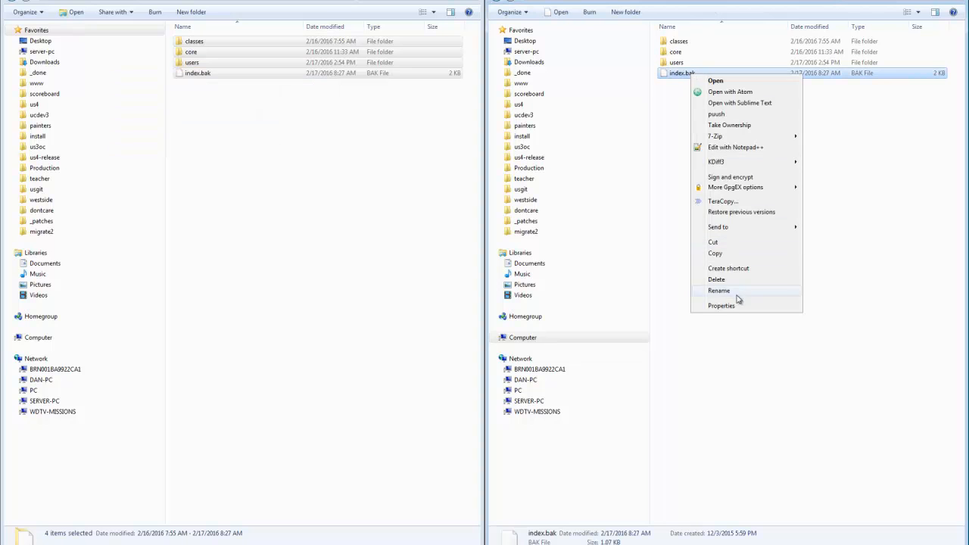
click(727, 291)
click(691, 72)
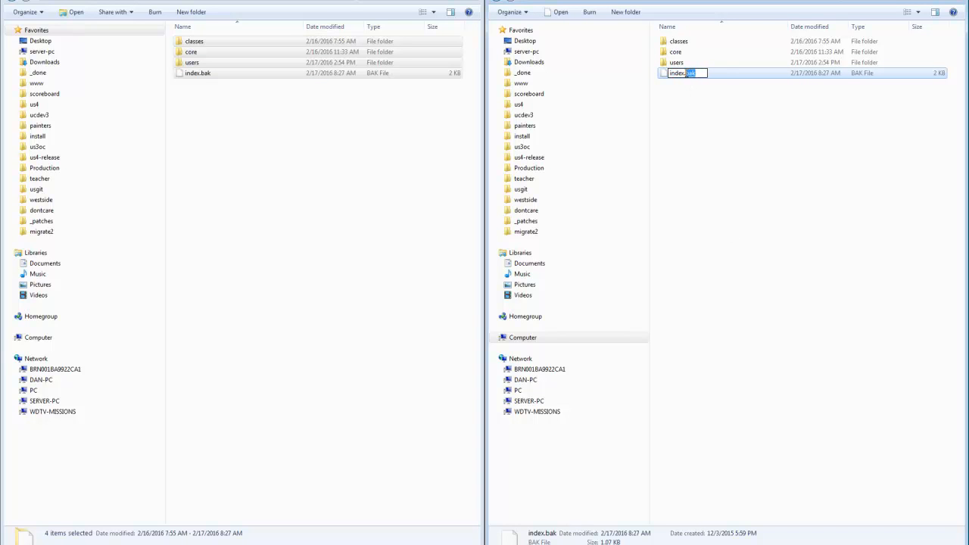
text(php)
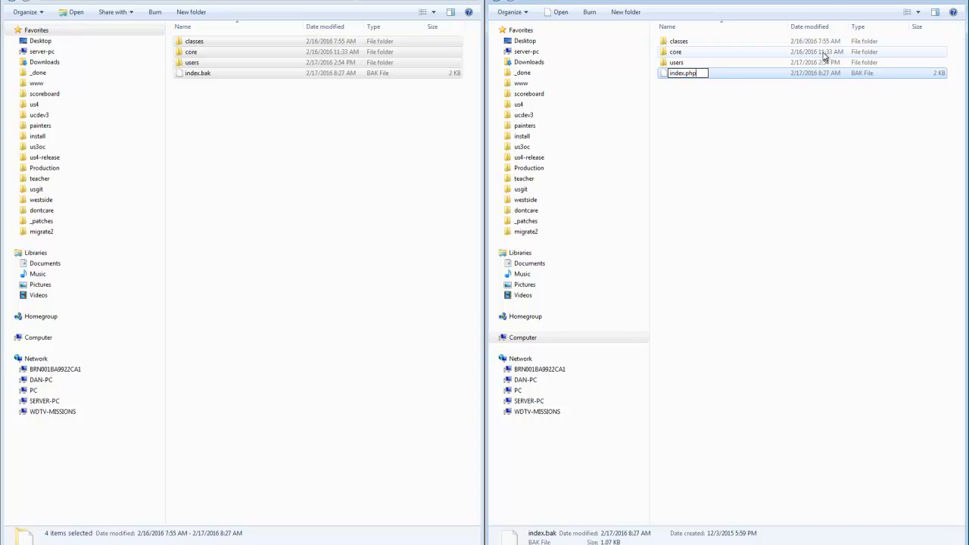
key(Return)
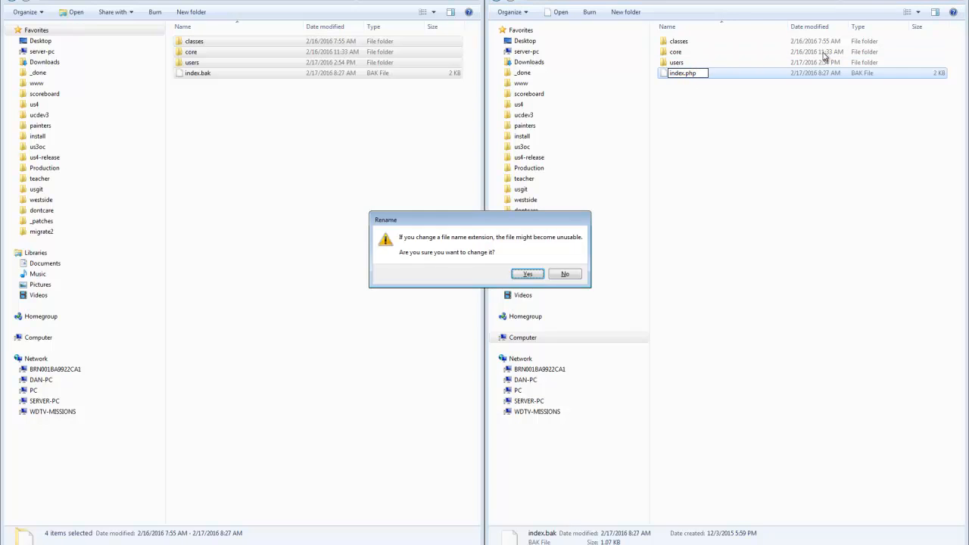
click(528, 275)
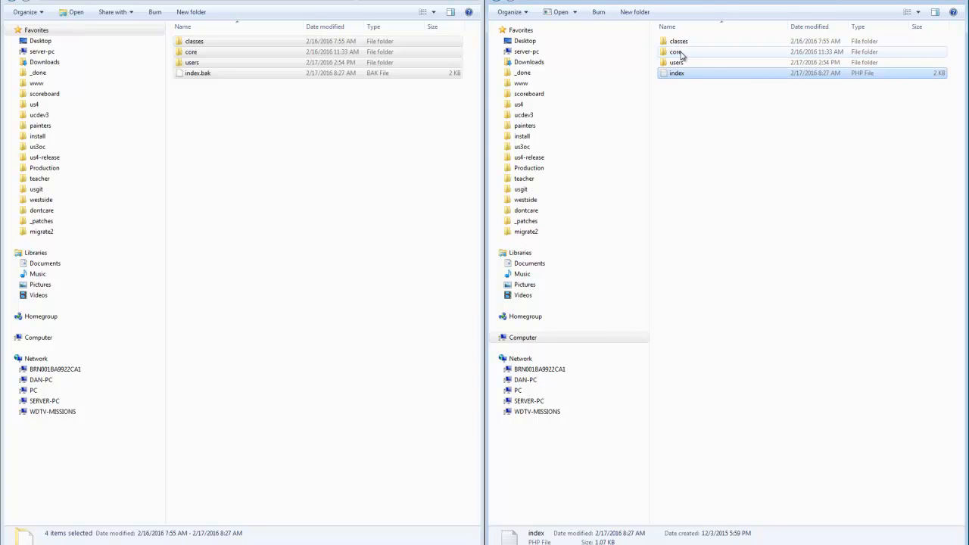
Open init.php from migrate_demo's core folder in the Atom editor.
double_click(677, 52)
right_click(678, 44)
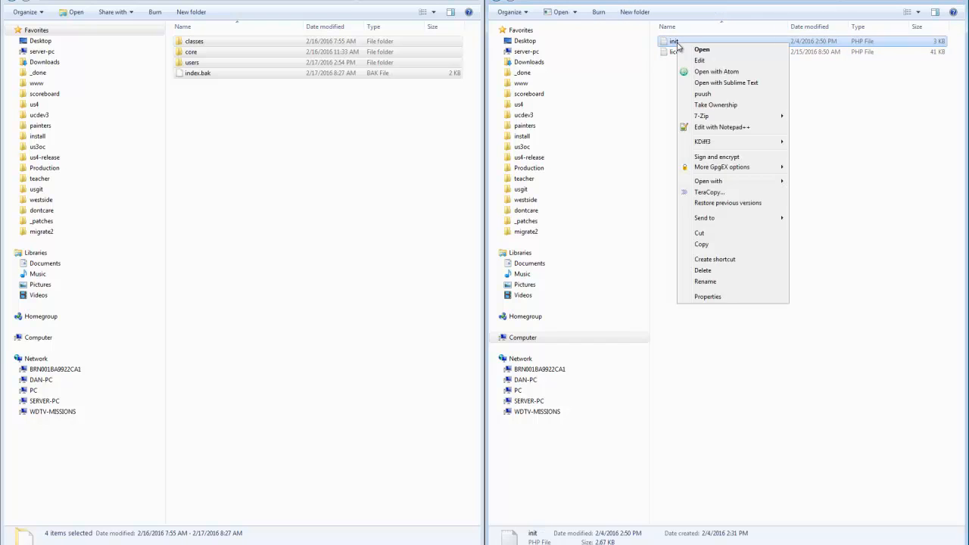
click(691, 72)
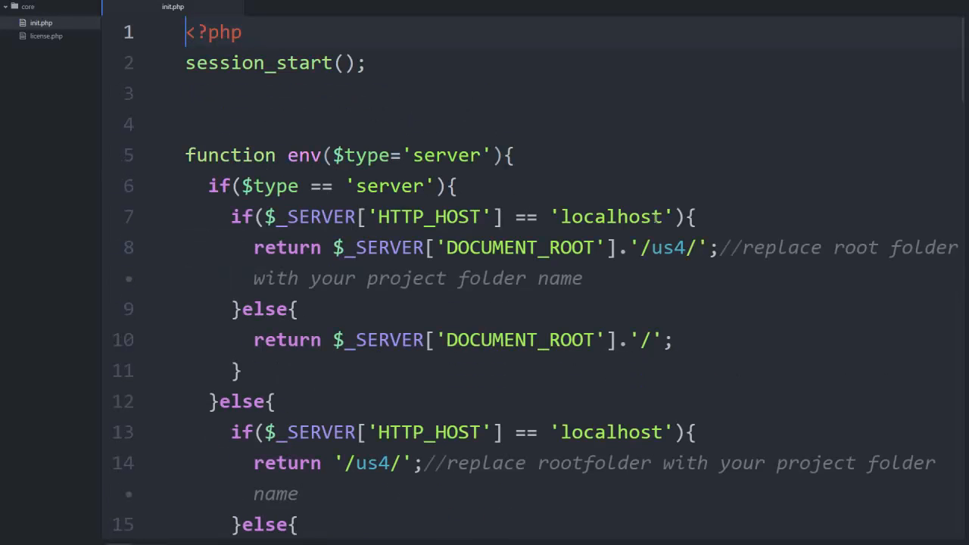
Set the path after DOCUMENT_ROOT to '/migrate_demo/' in both return statements of env()'s server branch.
drag(687, 247, 650, 250)
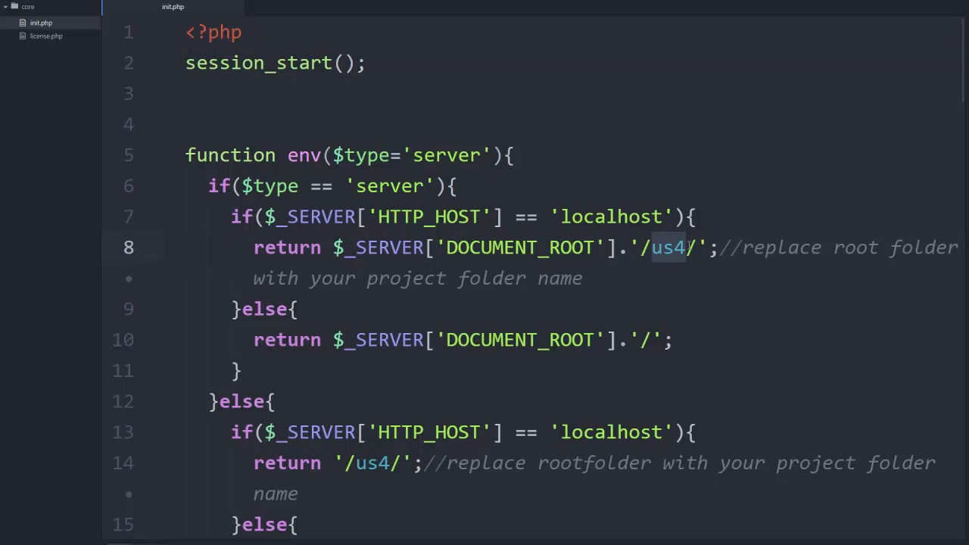
text(migrate_t)
key(BackSpace)
text(demo)
drag(799, 245, 641, 262)
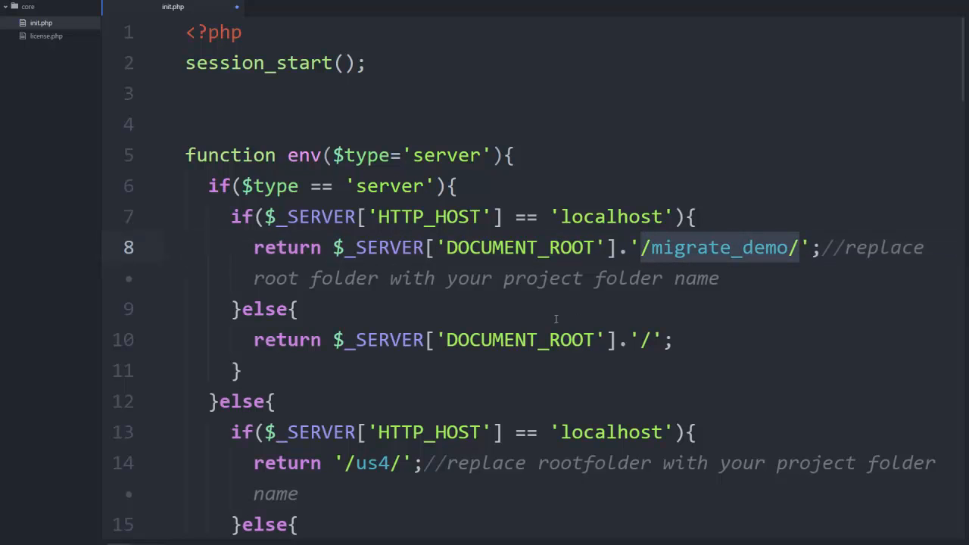
click(653, 339)
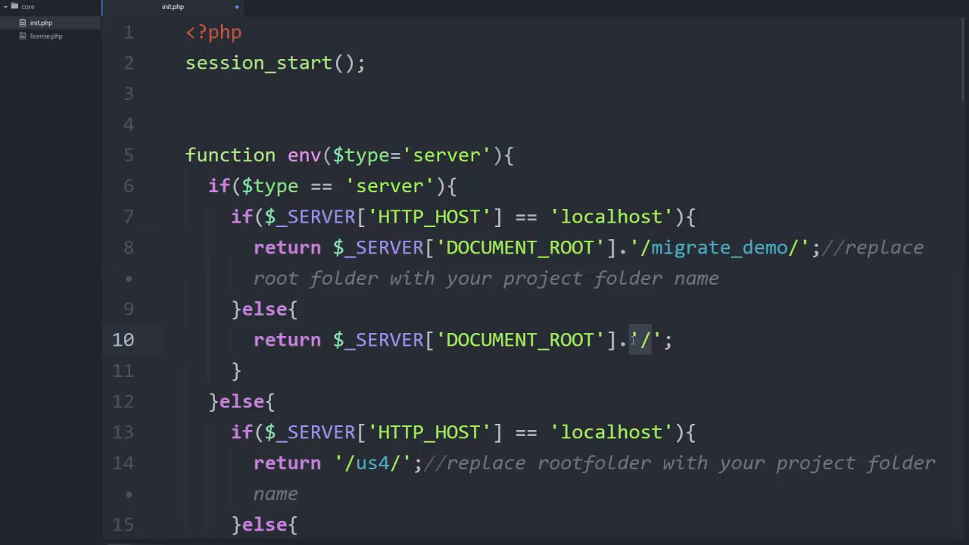
key(ctrl+v)
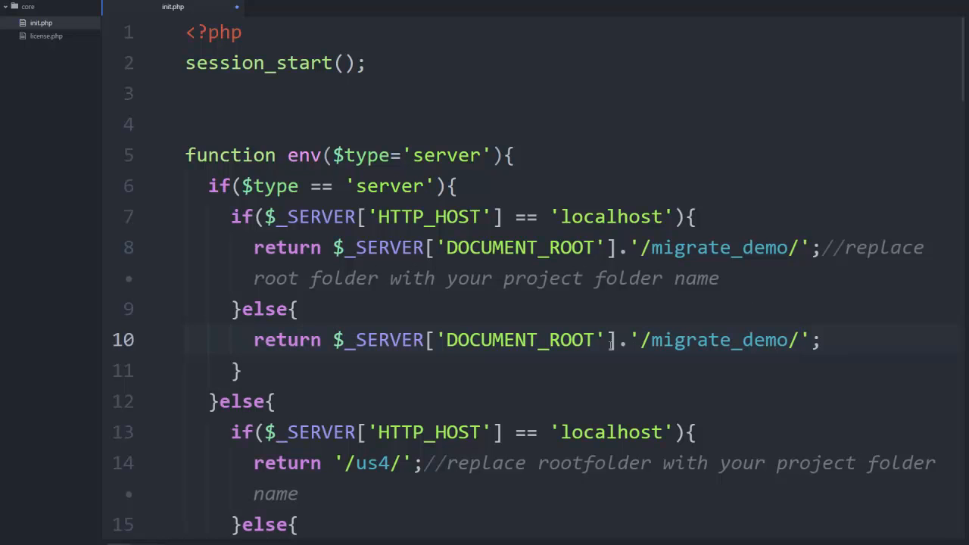
Set both return values in the non-server branch of env() to '/migrate_demo/'.
scroll(468, 364, down, 3)
drag(399, 318, 345, 319)
key(ctrl+v)
click(356, 410)
key(ctrl+v)
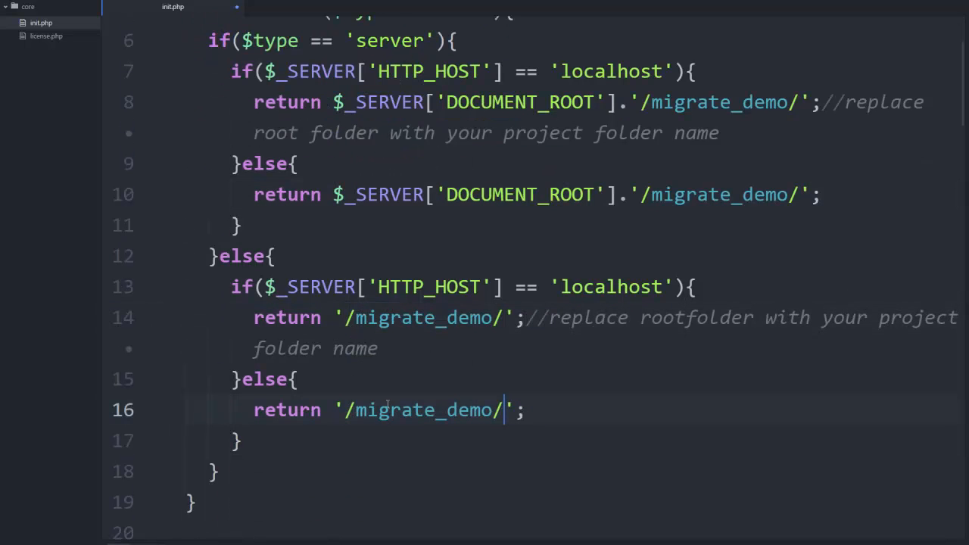
Set the 'db' value in the mysql config array to 'migrate'.
scroll(489, 390, down, 5)
scroll(489, 391, down, 1)
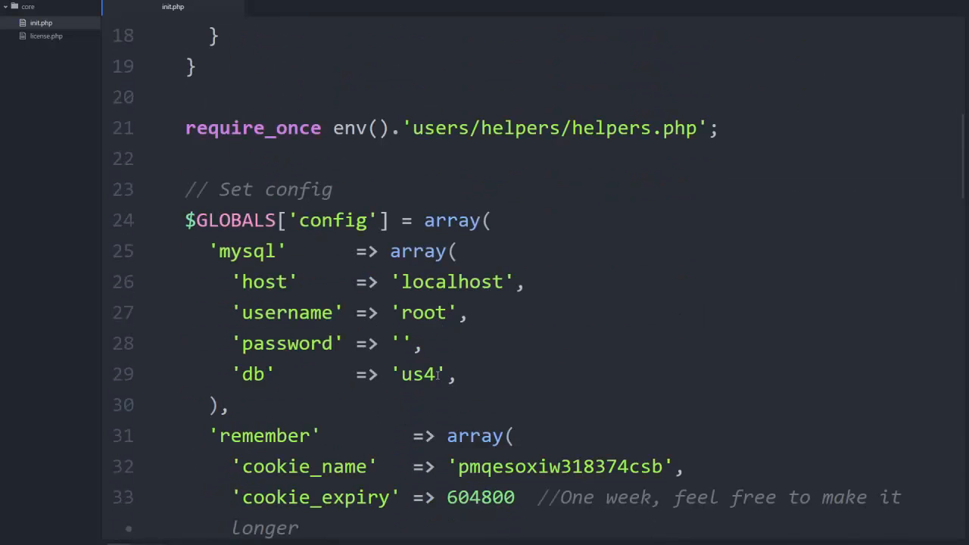
drag(437, 373, 402, 377)
text(mig)
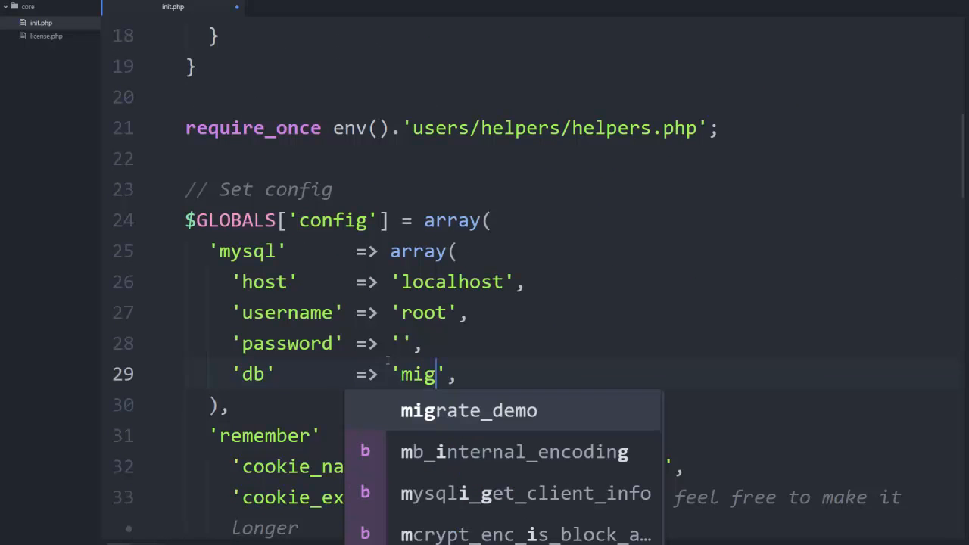
text(rate)
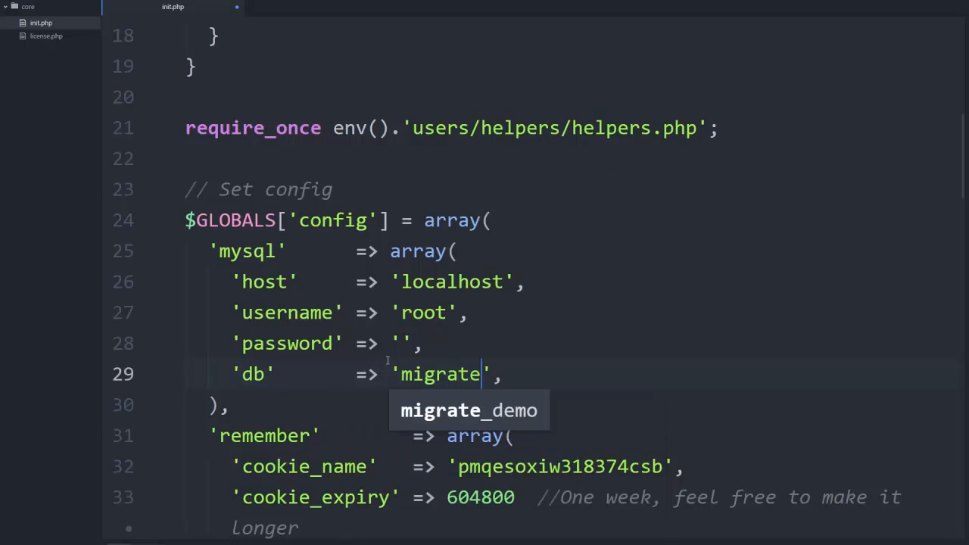
click(639, 346)
Set $copyright_message to "Copyright UserSpice" and save init.php.
scroll(638, 346, down, 6)
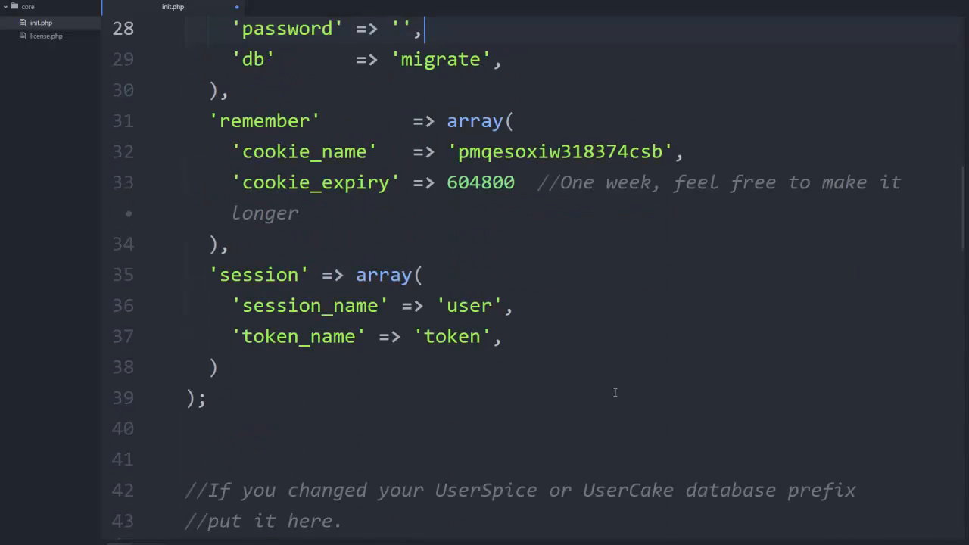
click(540, 291)
text(use)
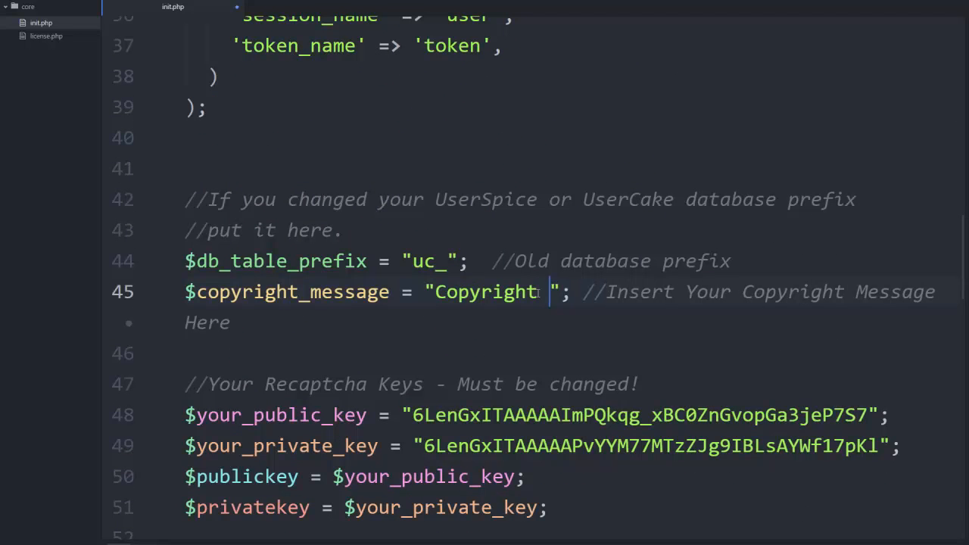
key(BackSpace)
key(BackSpace)
key(BackSpace)
text(UserSpi)
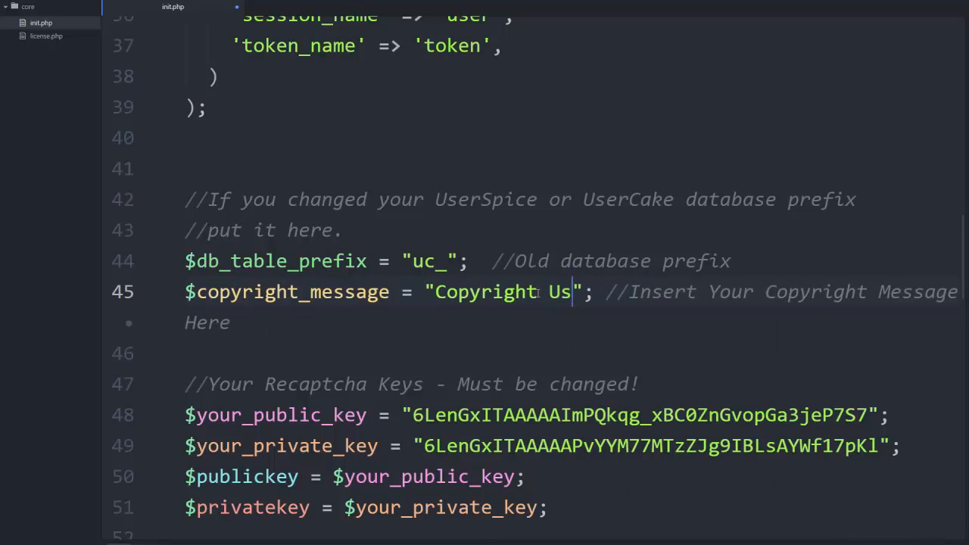
text(ce)
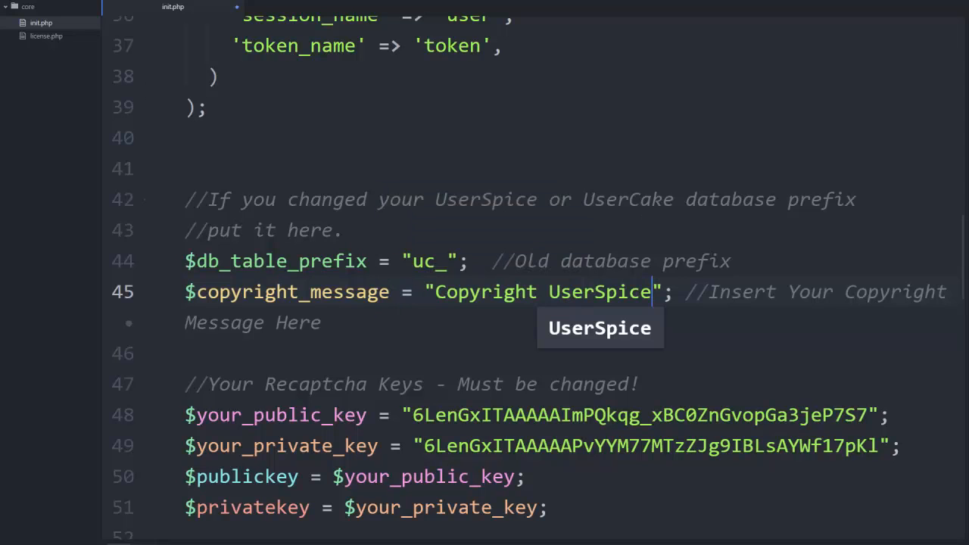
click(12, 0)
click(19, 156)
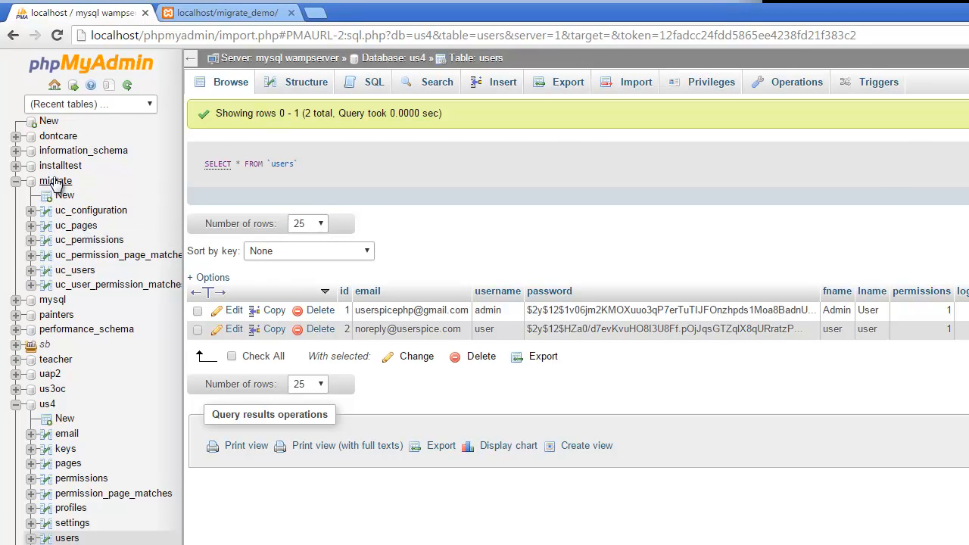
Check the migrate database's table list in phpMyAdmin and load the root page of the migrate_demo site.
click(56, 183)
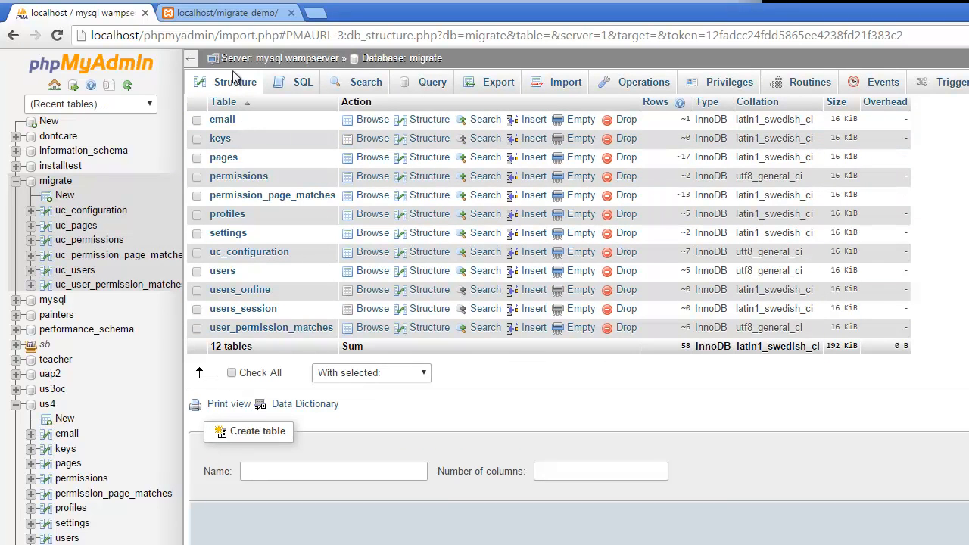
click(231, 14)
click(237, 39)
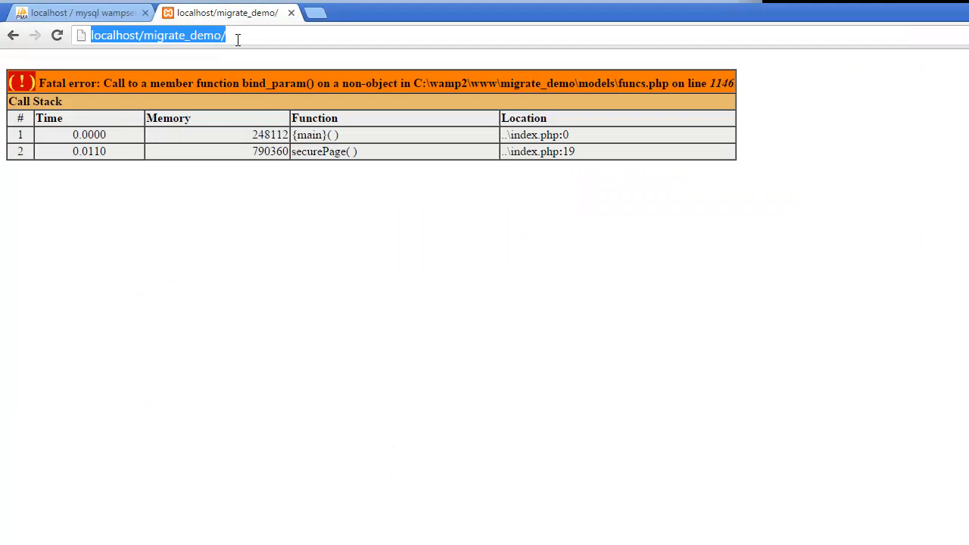
key(Return)
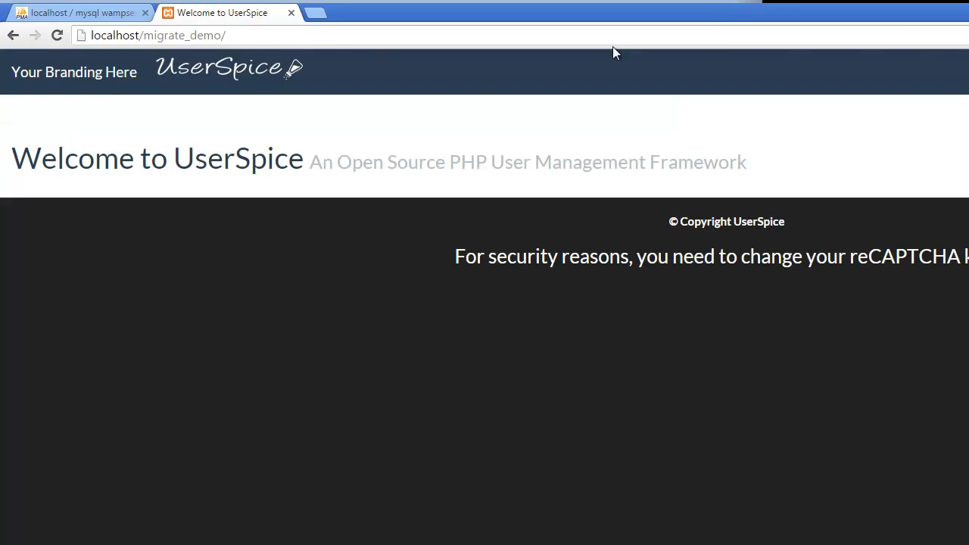
Go through the account page to the Admin Panel, open its page management and look through the page access list.
click(783, 23)
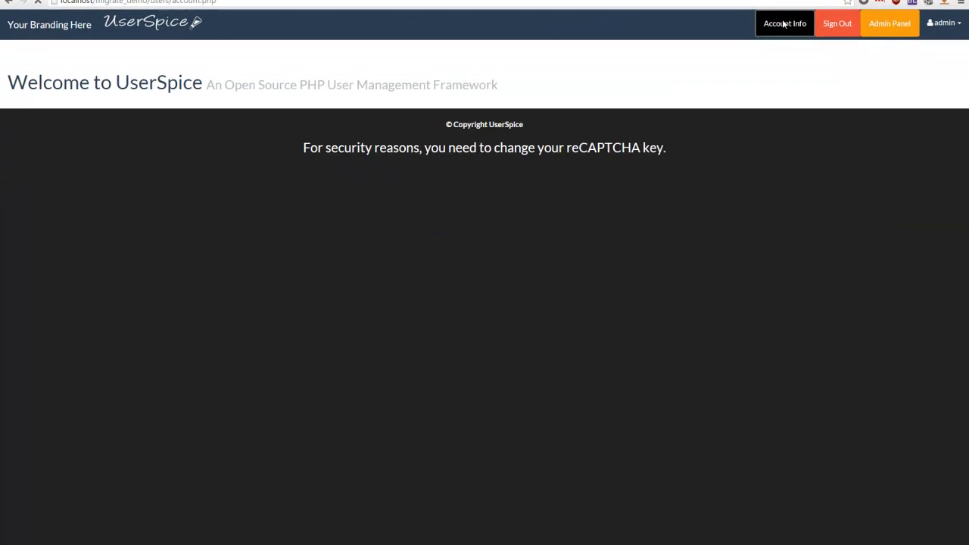
click(885, 26)
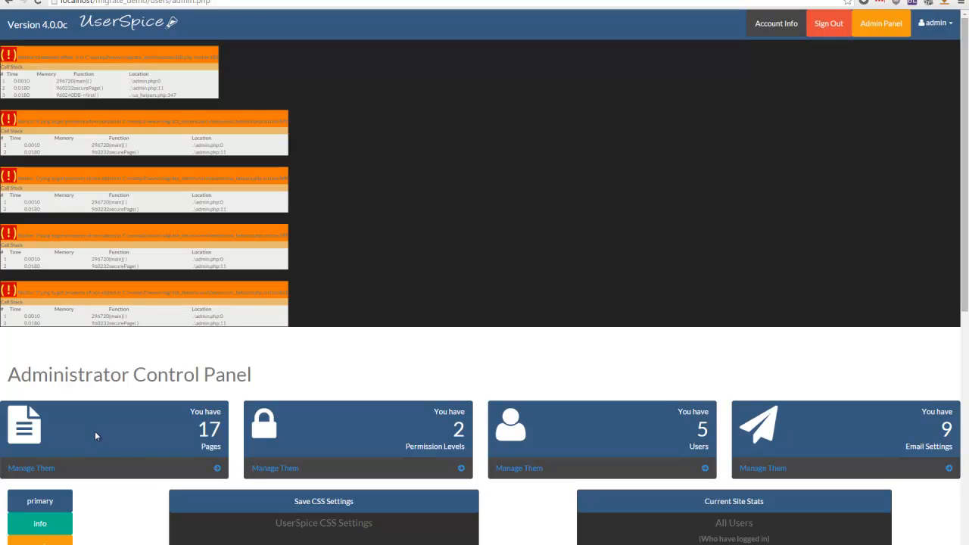
click(42, 473)
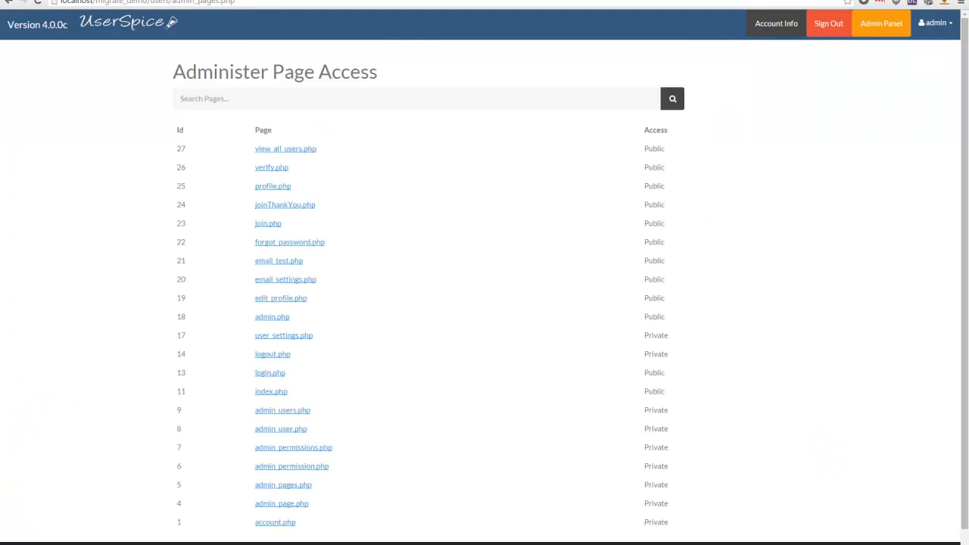
scroll(296, 510, down, 3)
scroll(677, 136, up, 3)
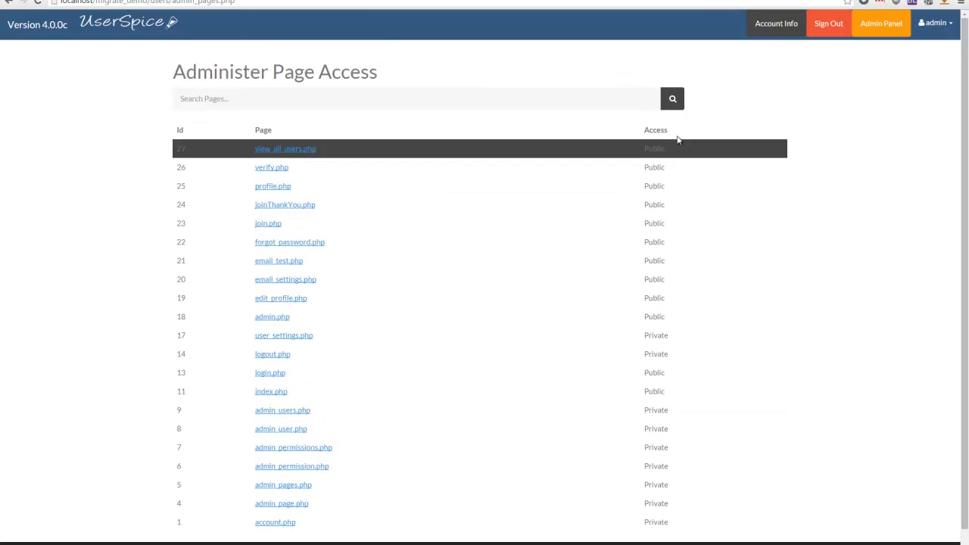
Return to the Admin Panel to check it again and open the account info page.
click(878, 25)
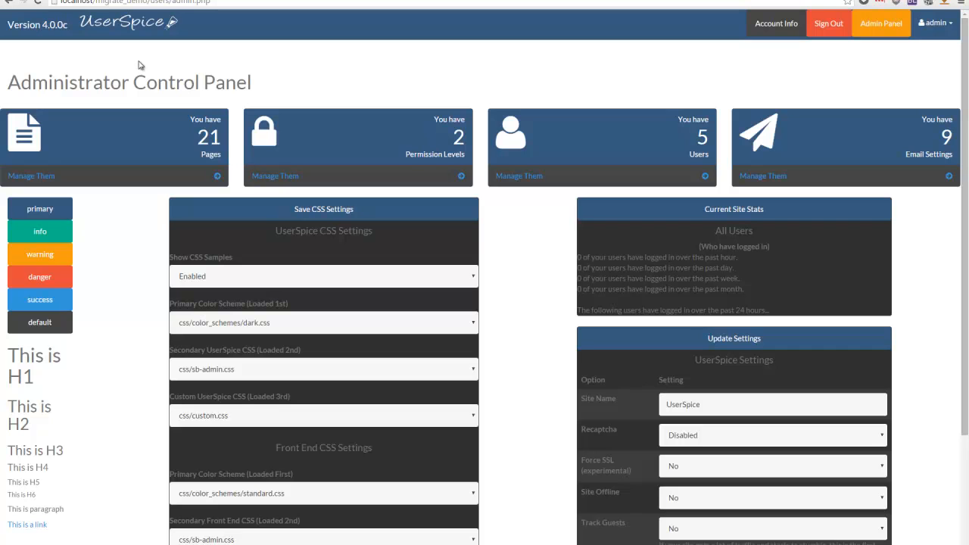
click(763, 25)
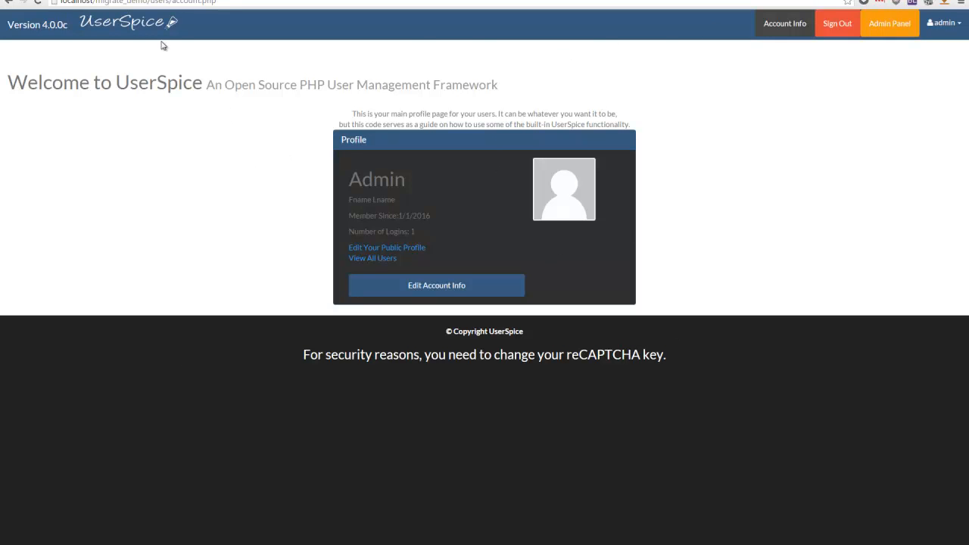
Switch to phpMyAdmin and browse the profiles table of the migrate database.
click(62, 1)
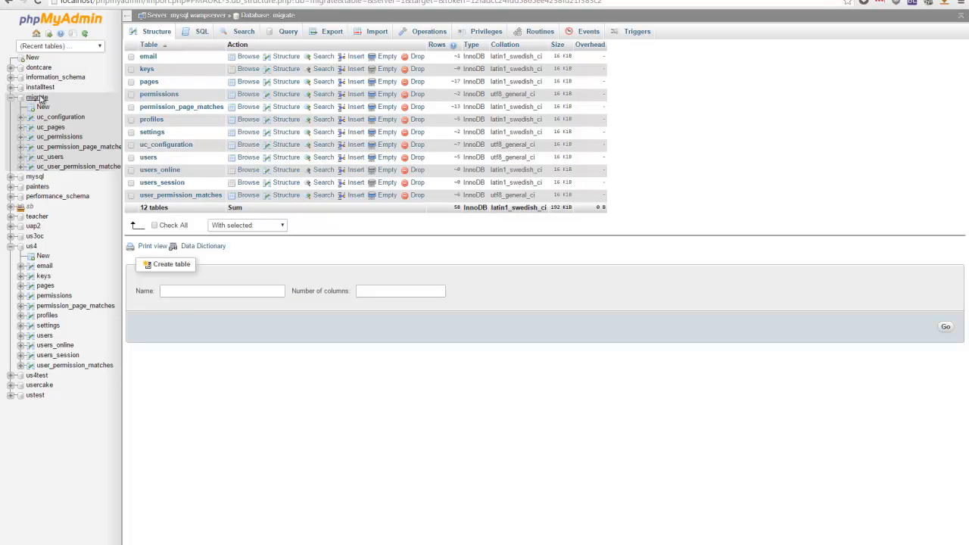
click(150, 120)
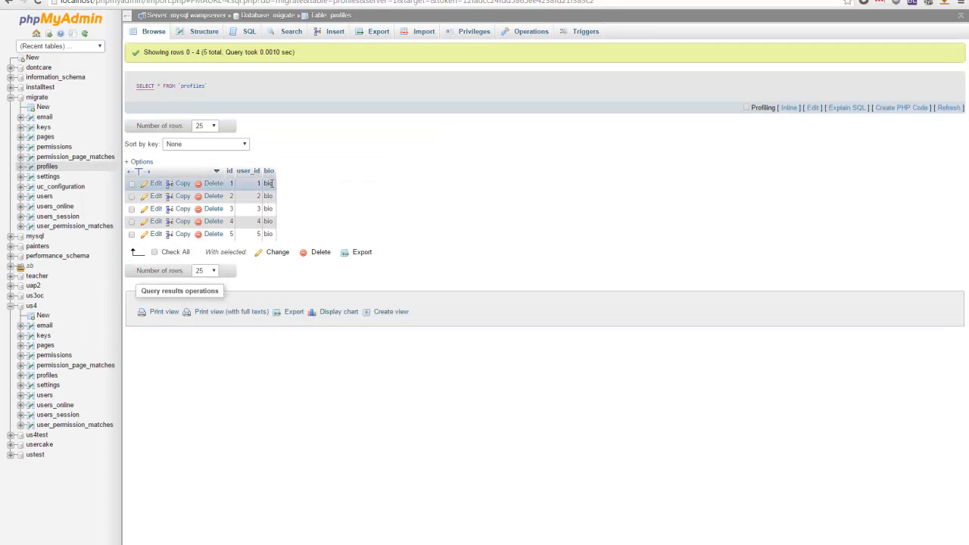